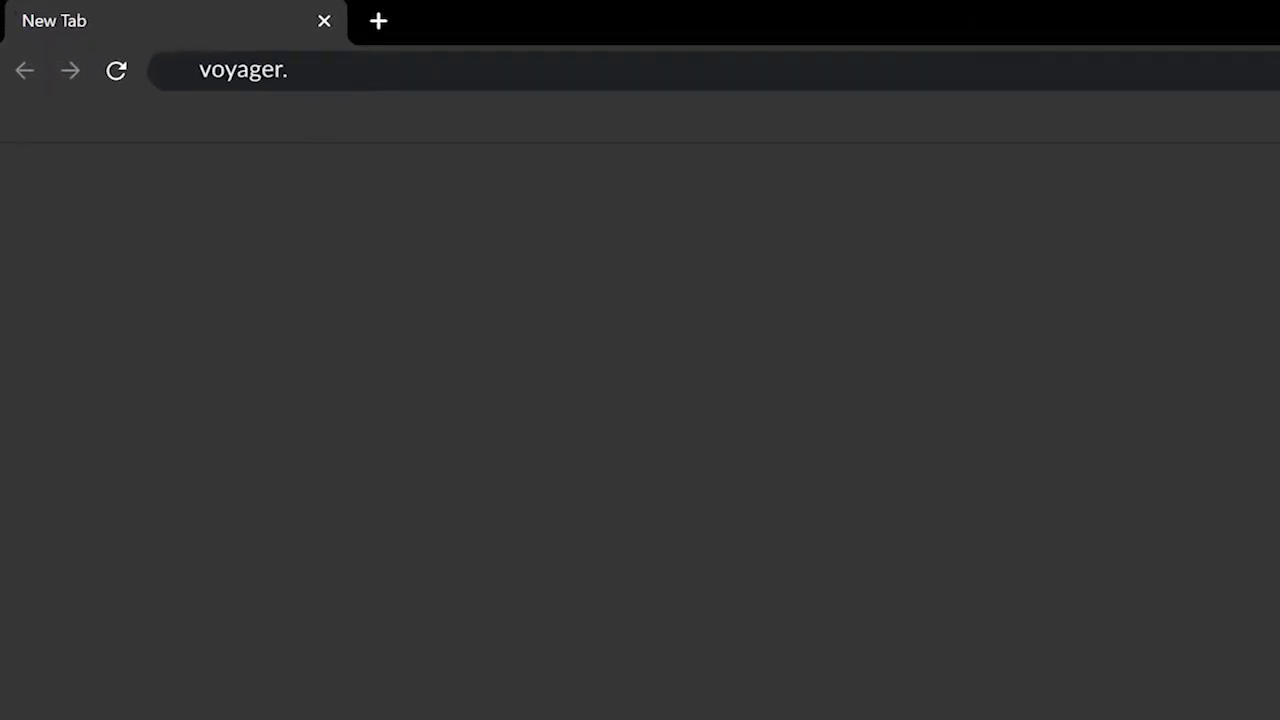
# Load the Voyager login page and look at the Contact and Download pages before returning to it.
pyautogui.write('ia')
pyautogui.press('Return')
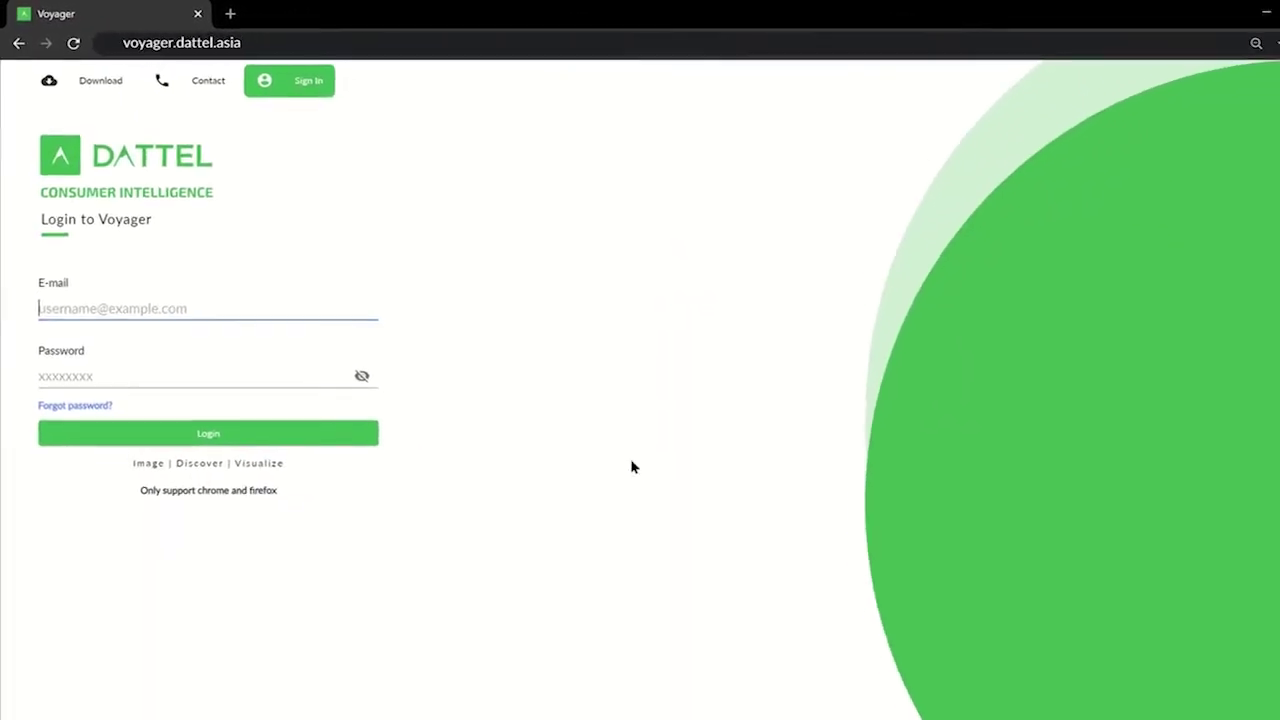
pyautogui.click(211, 92)
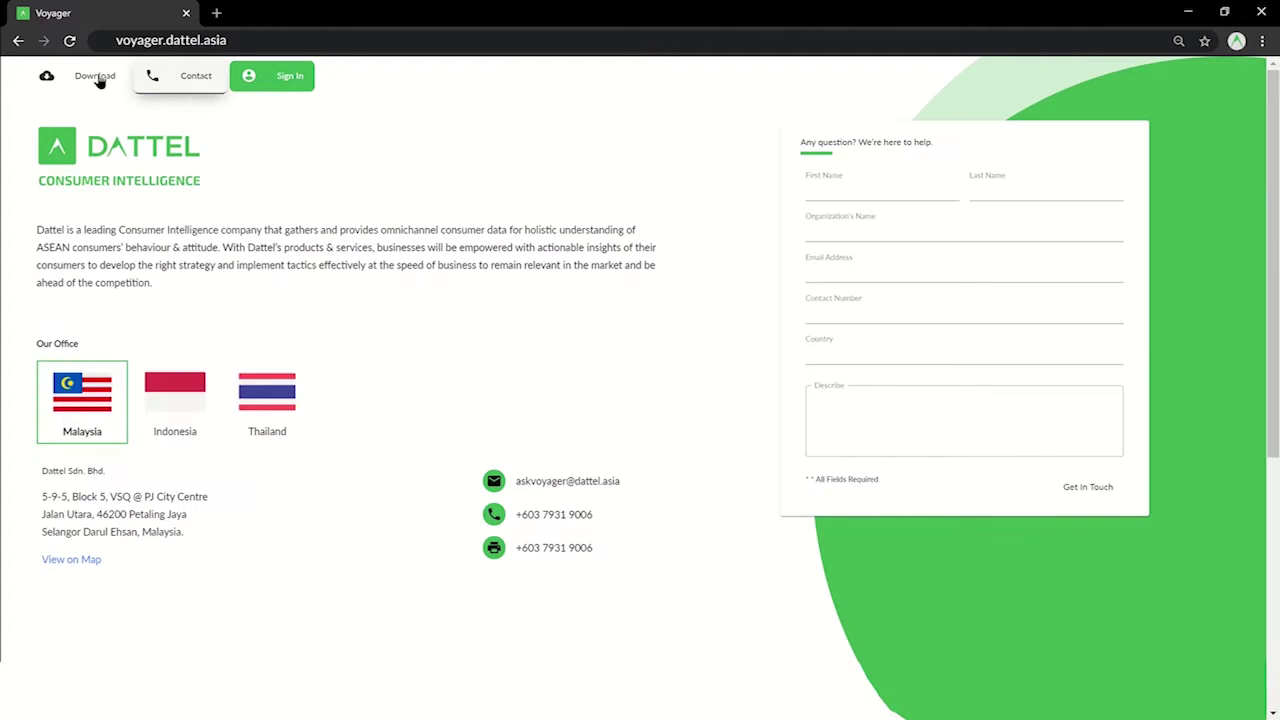
pyautogui.click(91, 80)
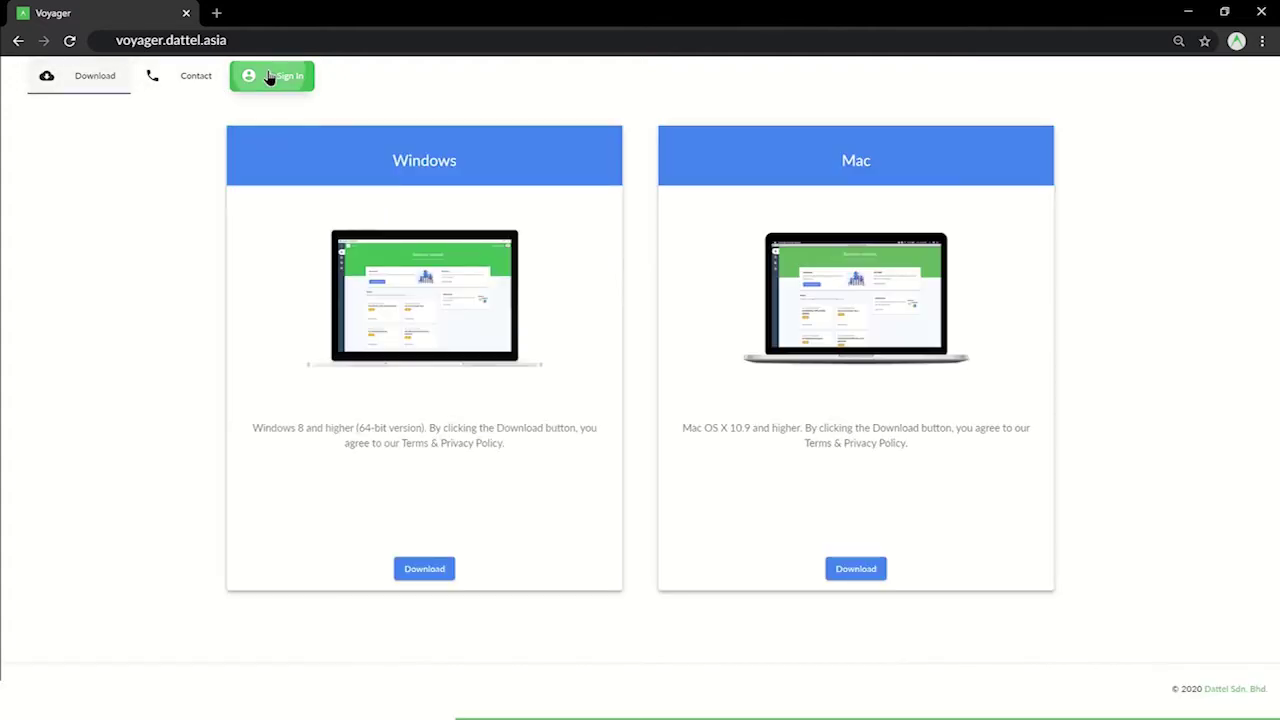
pyautogui.click(268, 79)
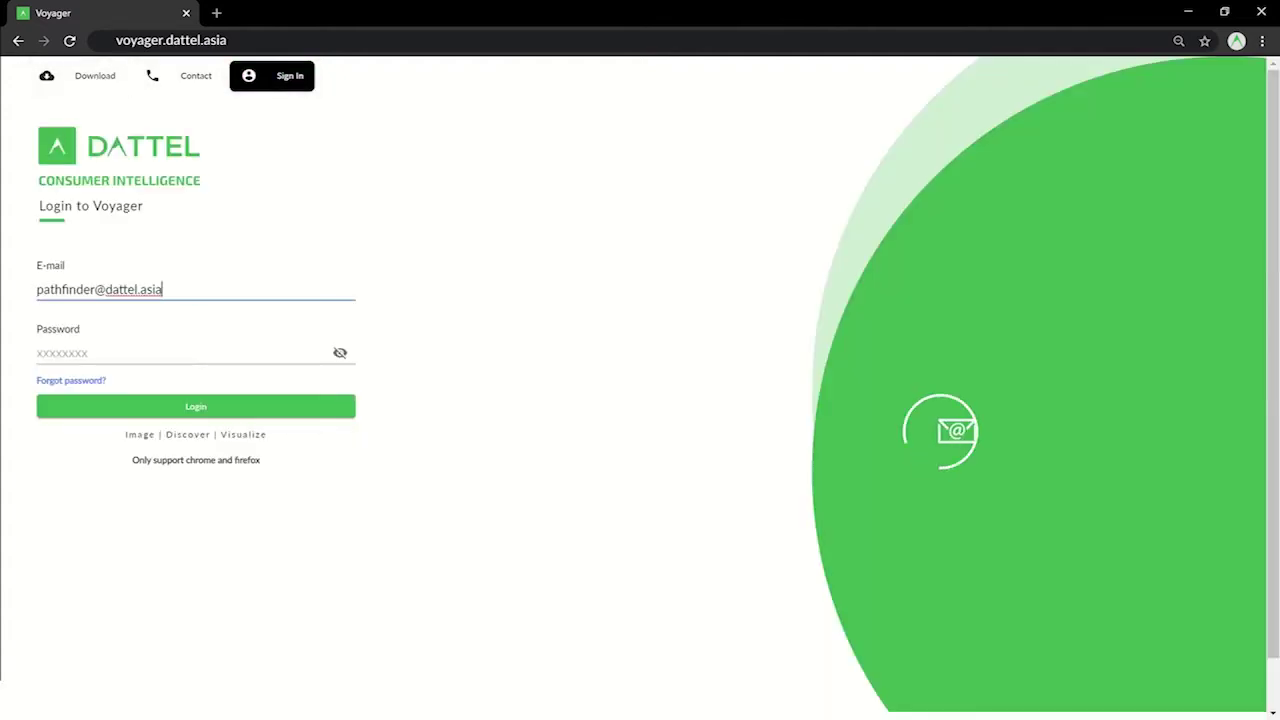
# Log in with the account e-mail and password.
pyautogui.press('Tab')
pyautogui.write('•••••••••')
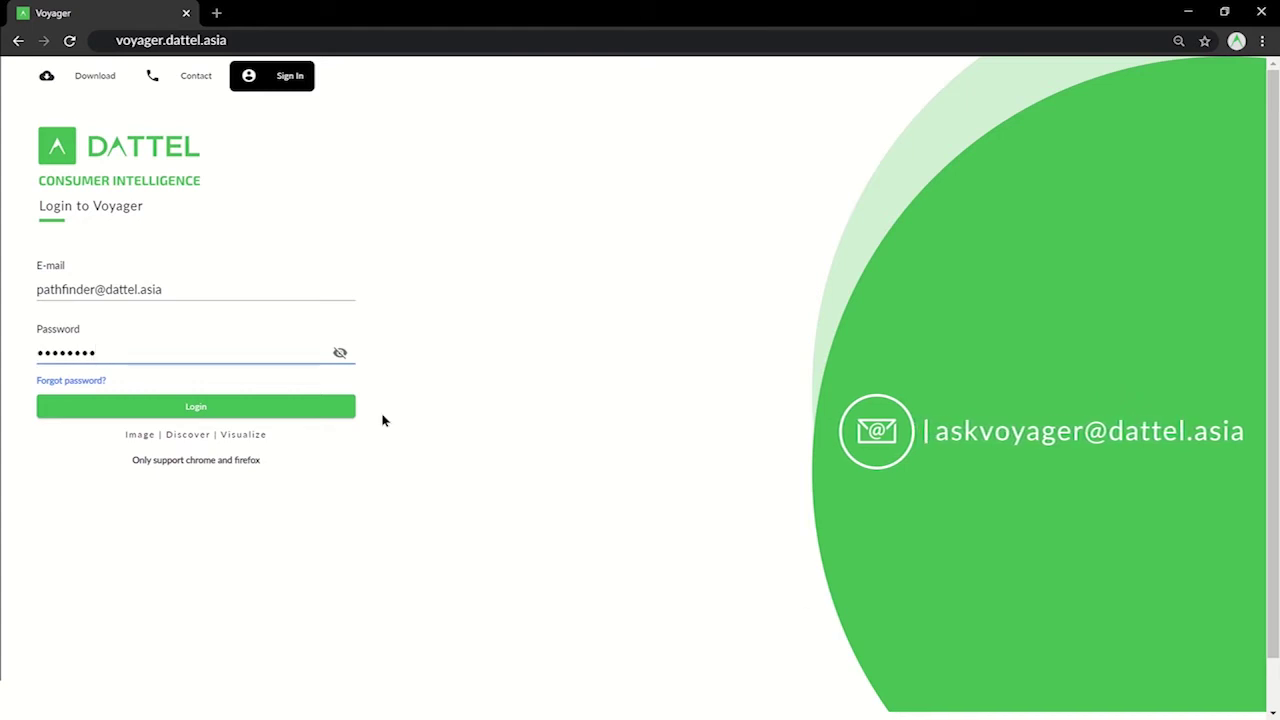
pyautogui.click(326, 414)
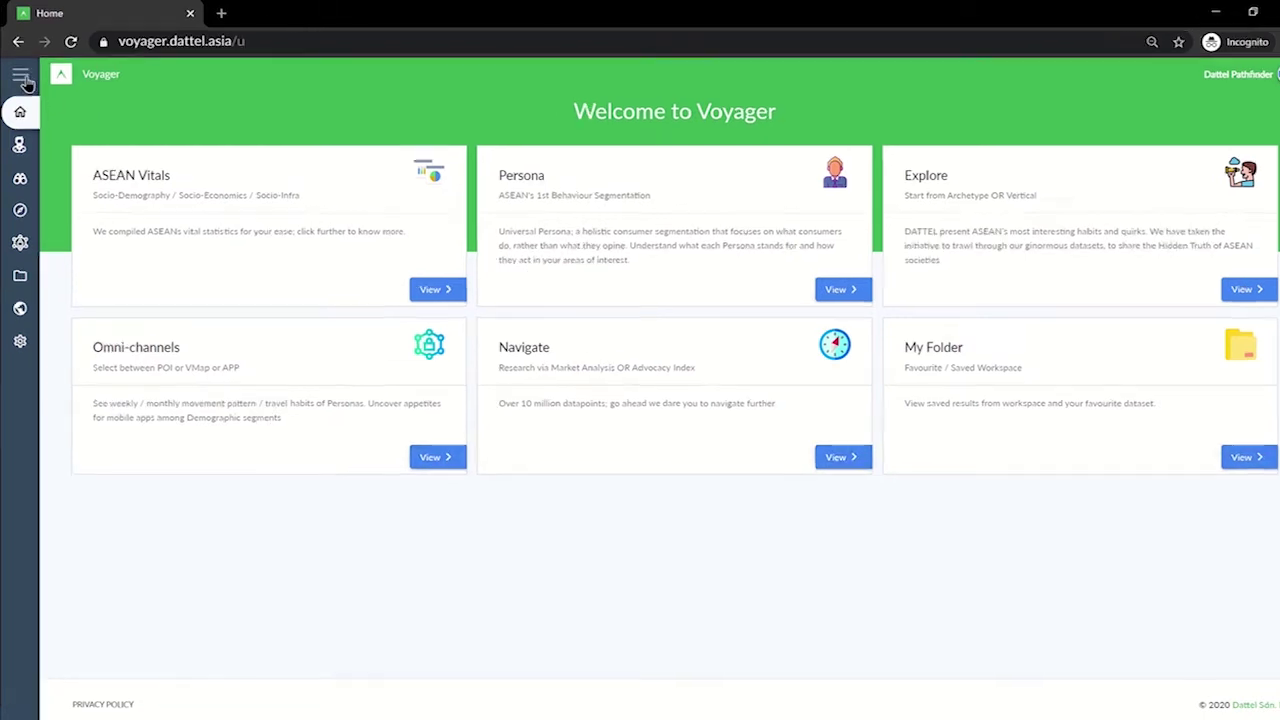
# Expand the sidebar to show section names and preview the Explore and My Folder sub-options.
pyautogui.click(22, 79)
pyautogui.moveTo(119, 191)
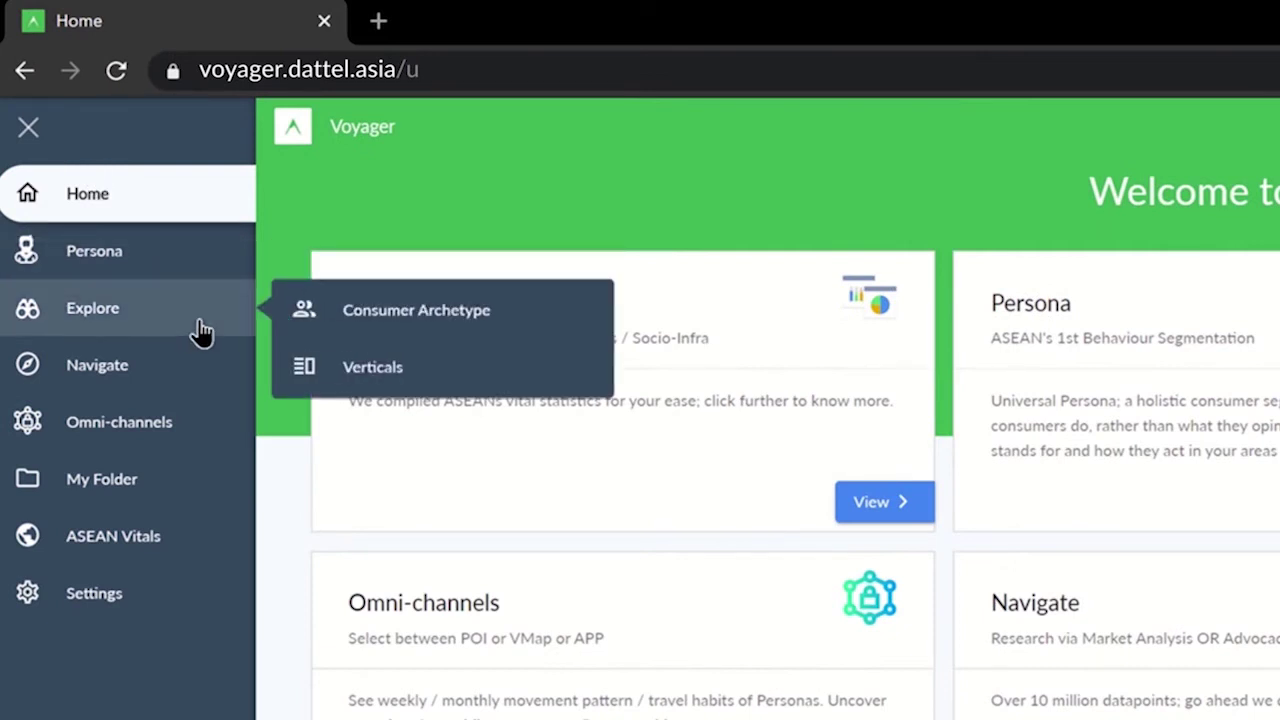
pyautogui.moveTo(204, 486)
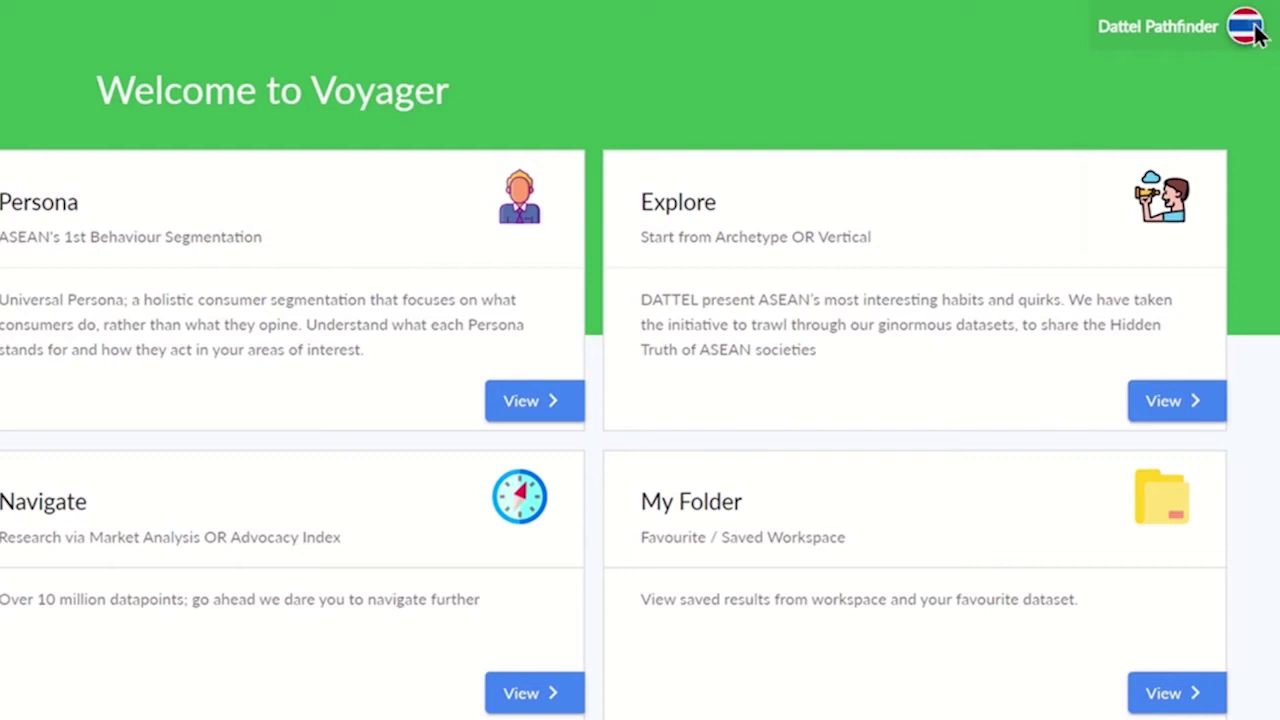
# Open the account Profile and view its Organization, Change Password and Appearance tabs.
pyautogui.click(1250, 30)
pyautogui.click(1100, 201)
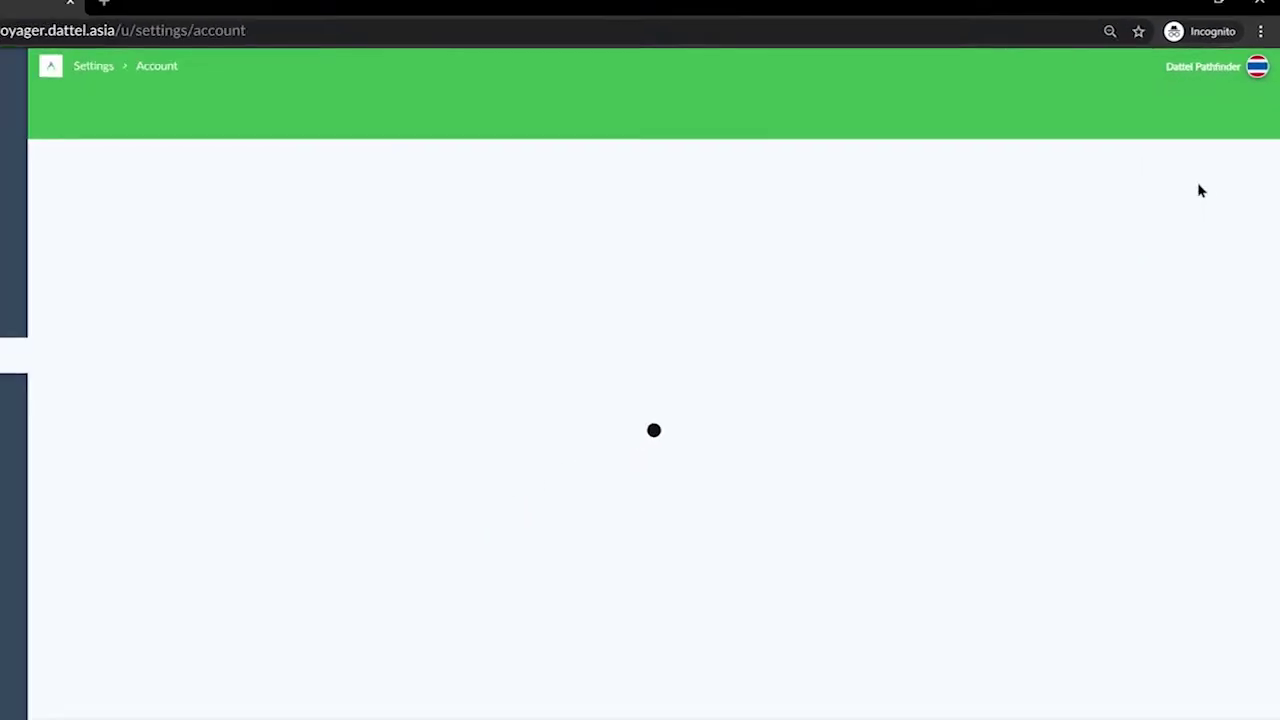
pyautogui.click(326, 125)
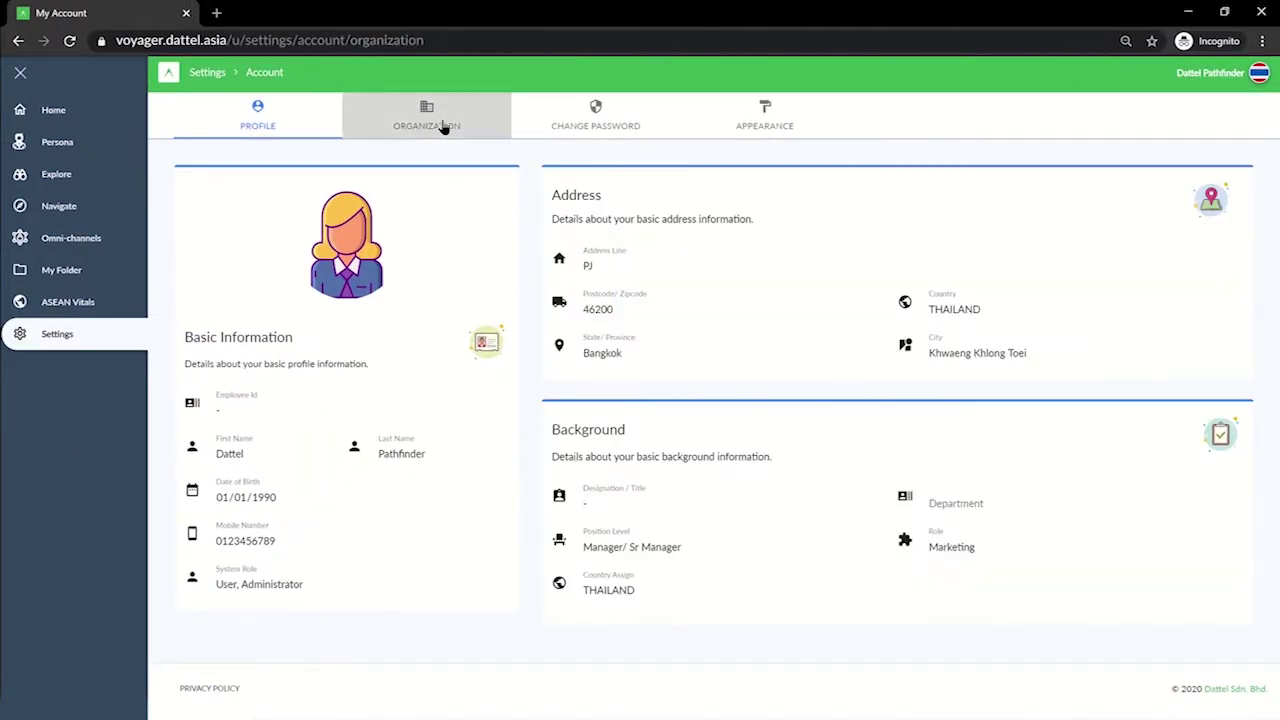
pyautogui.click(603, 127)
pyautogui.click(766, 115)
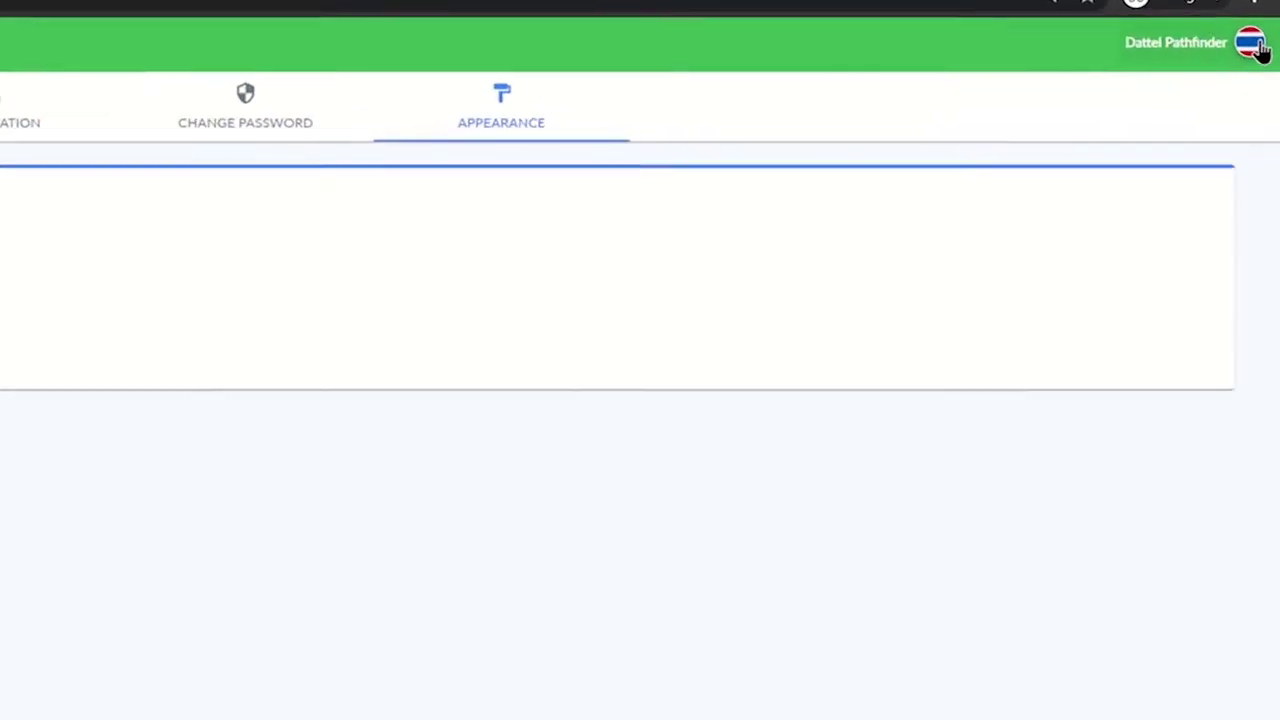
# Switch the data country to Indonesia and back to Thailand, then open Settings > My Account.
pyautogui.click(1259, 73)
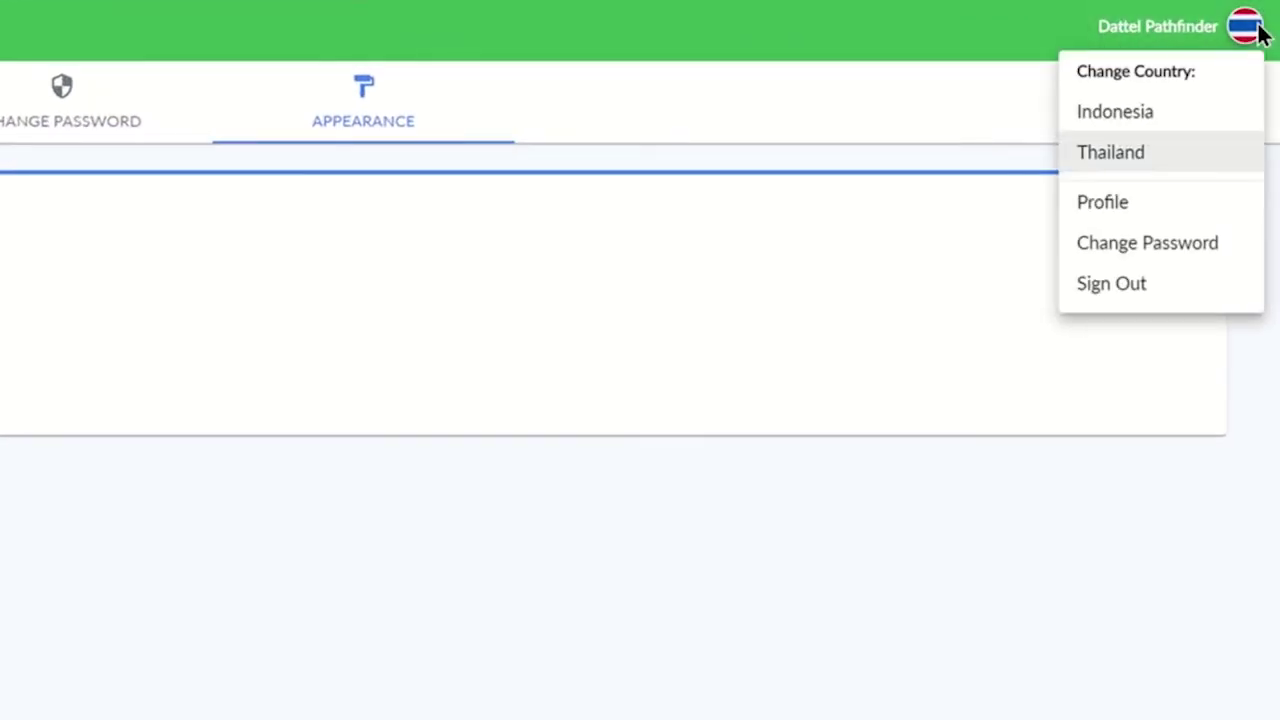
pyautogui.click(1169, 123)
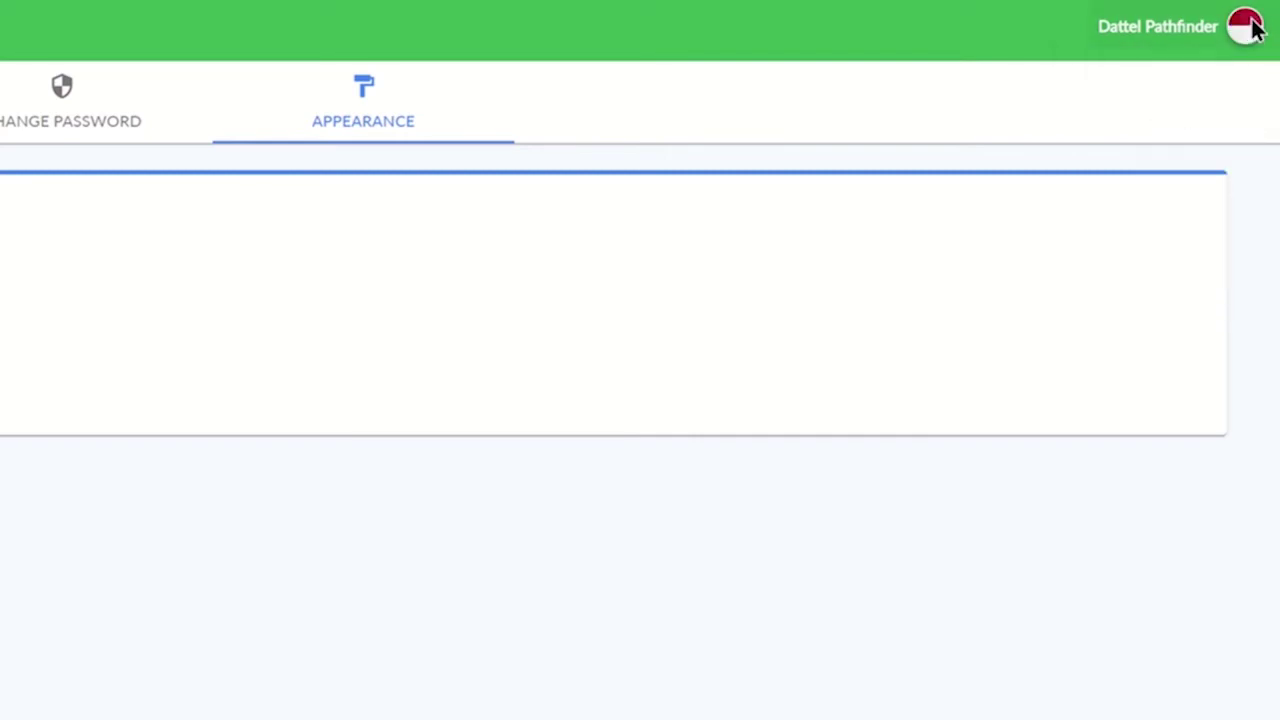
pyautogui.click(1250, 28)
pyautogui.click(1155, 151)
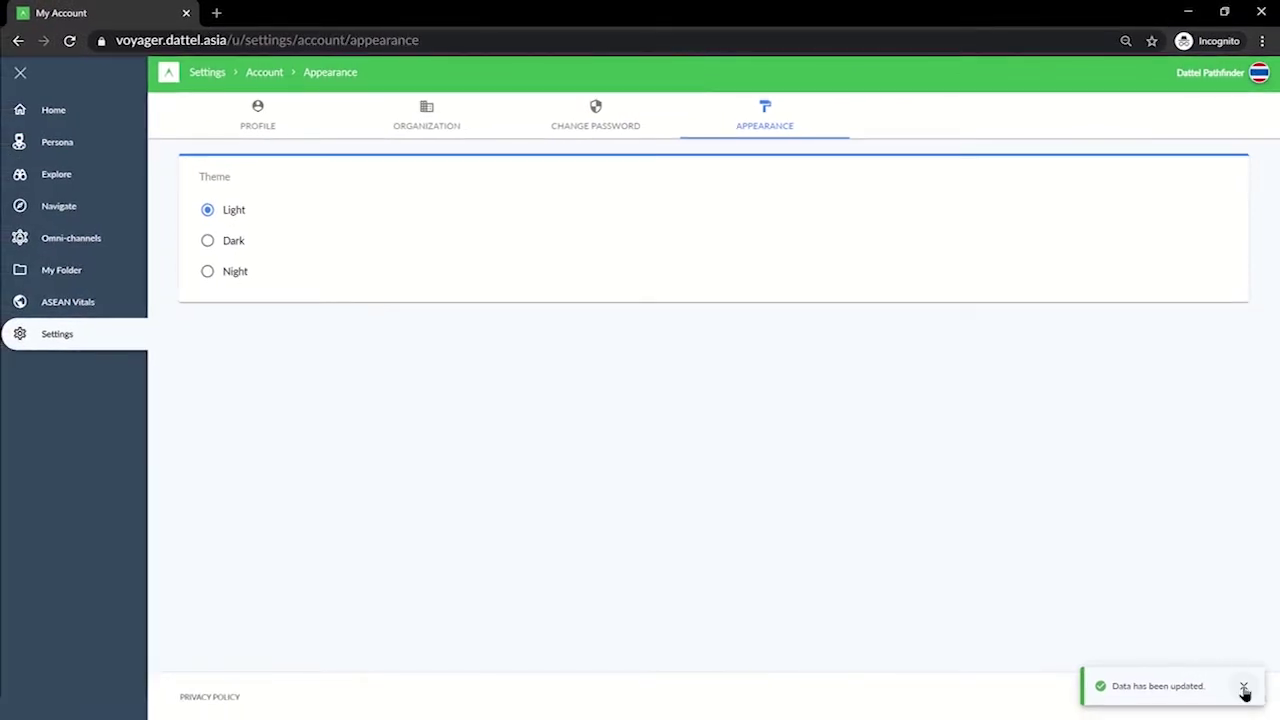
pyautogui.click(1244, 689)
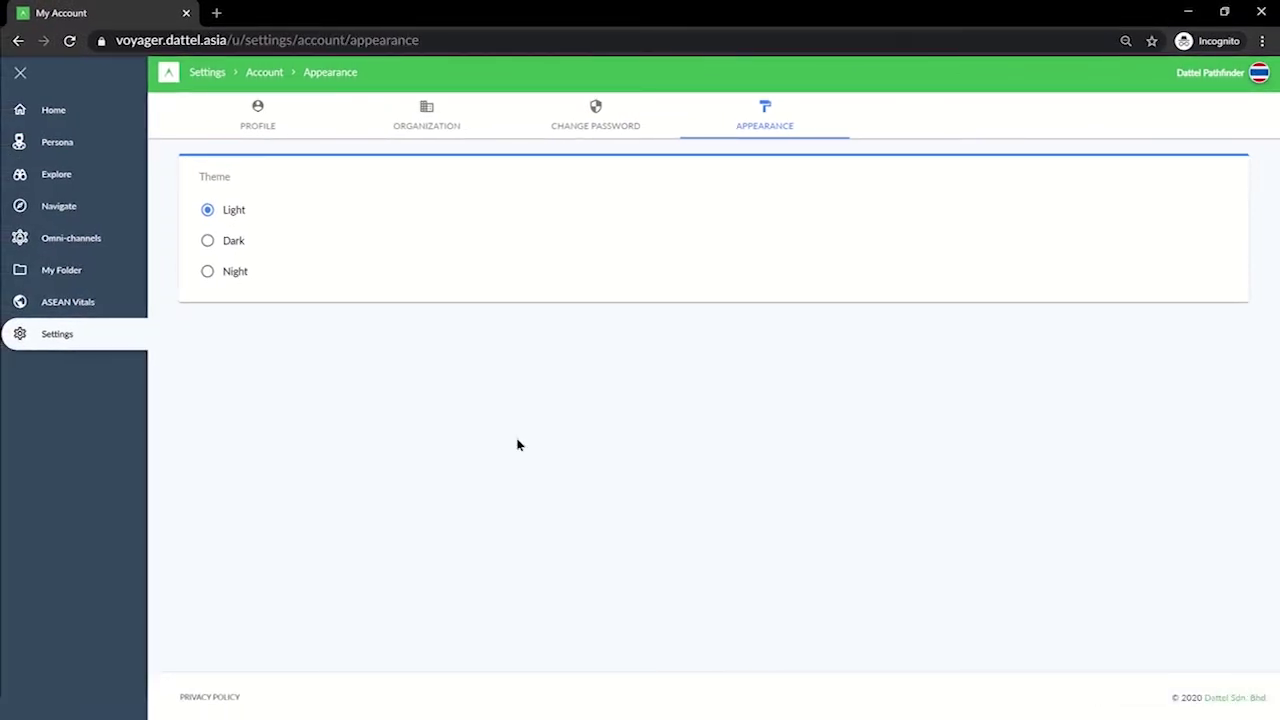
pyautogui.moveTo(80, 332)
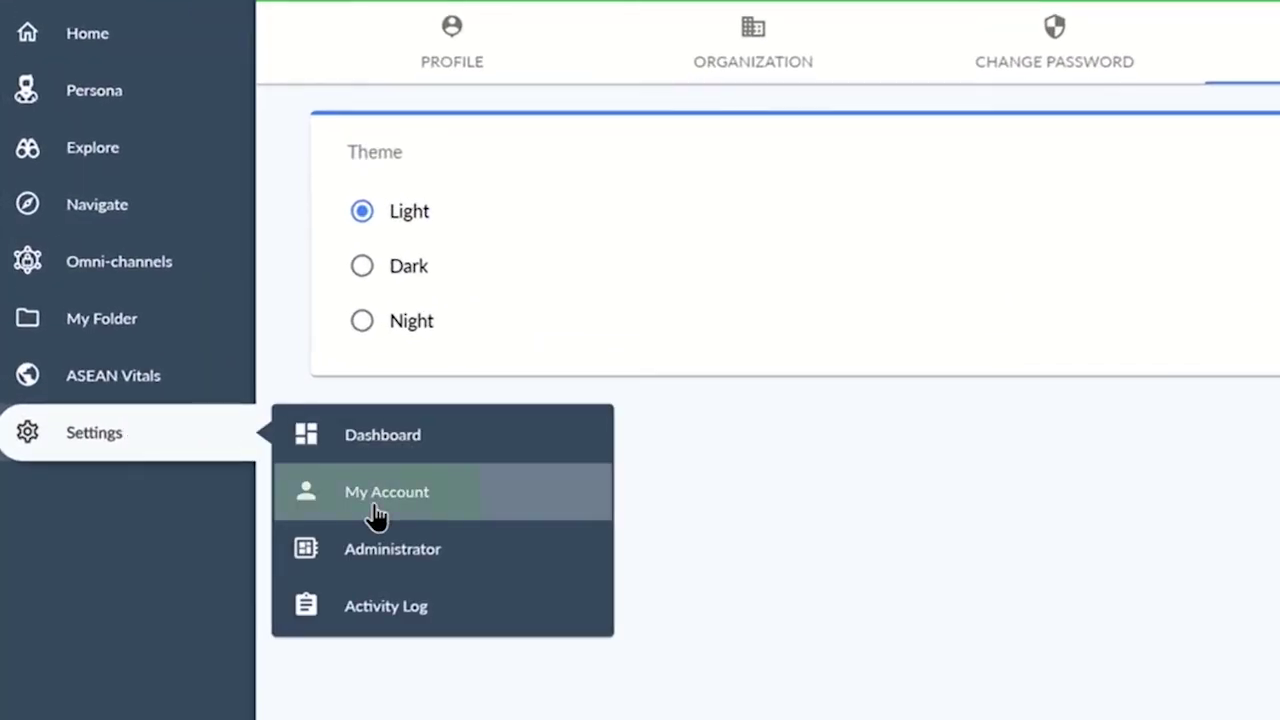
pyautogui.click(376, 512)
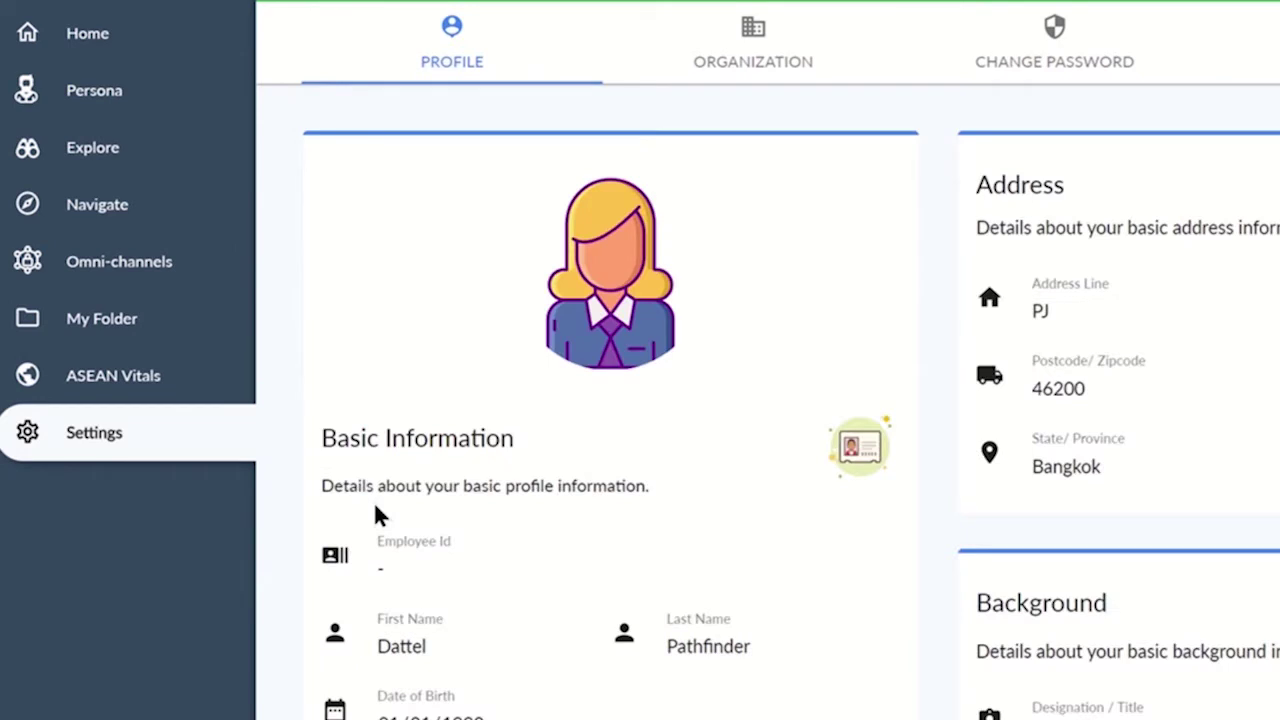
# View Dattel Sdn. Bhd.'s users under Settings > Administrator, then go back Home.
pyautogui.moveTo(94, 451)
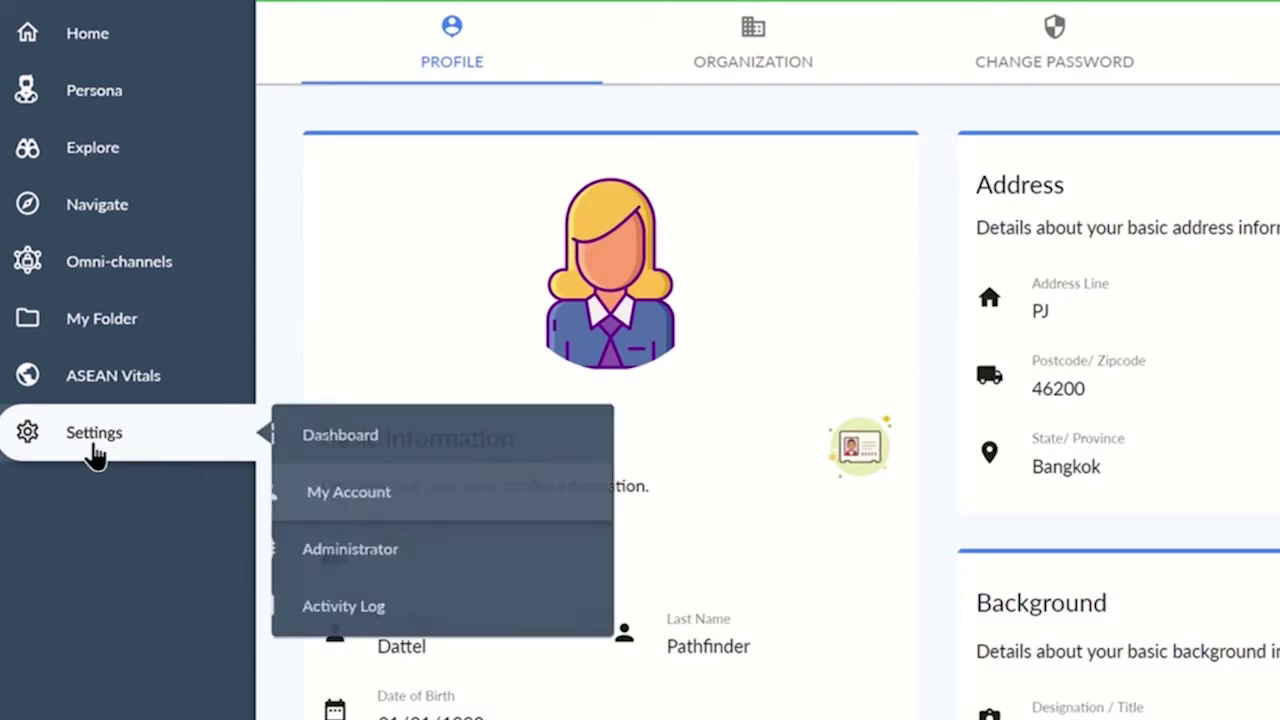
pyautogui.click(427, 555)
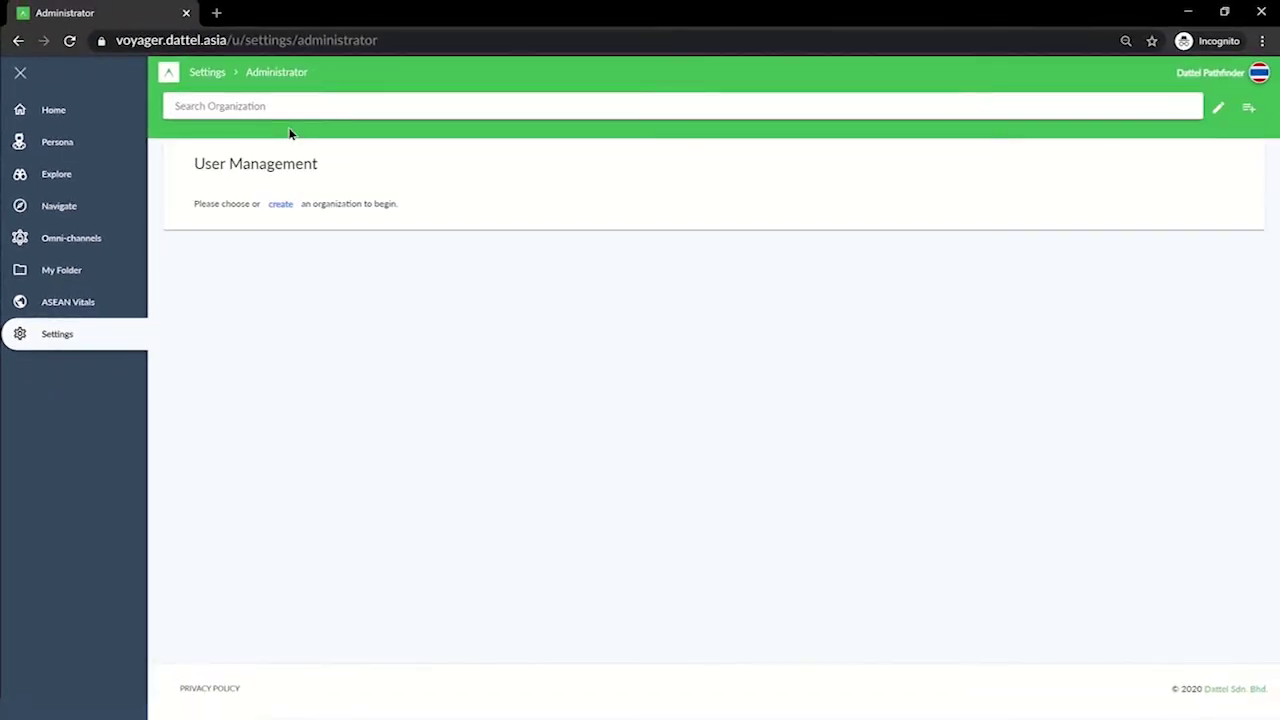
pyautogui.click(291, 105)
pyautogui.scroll(-5, 292, 170)
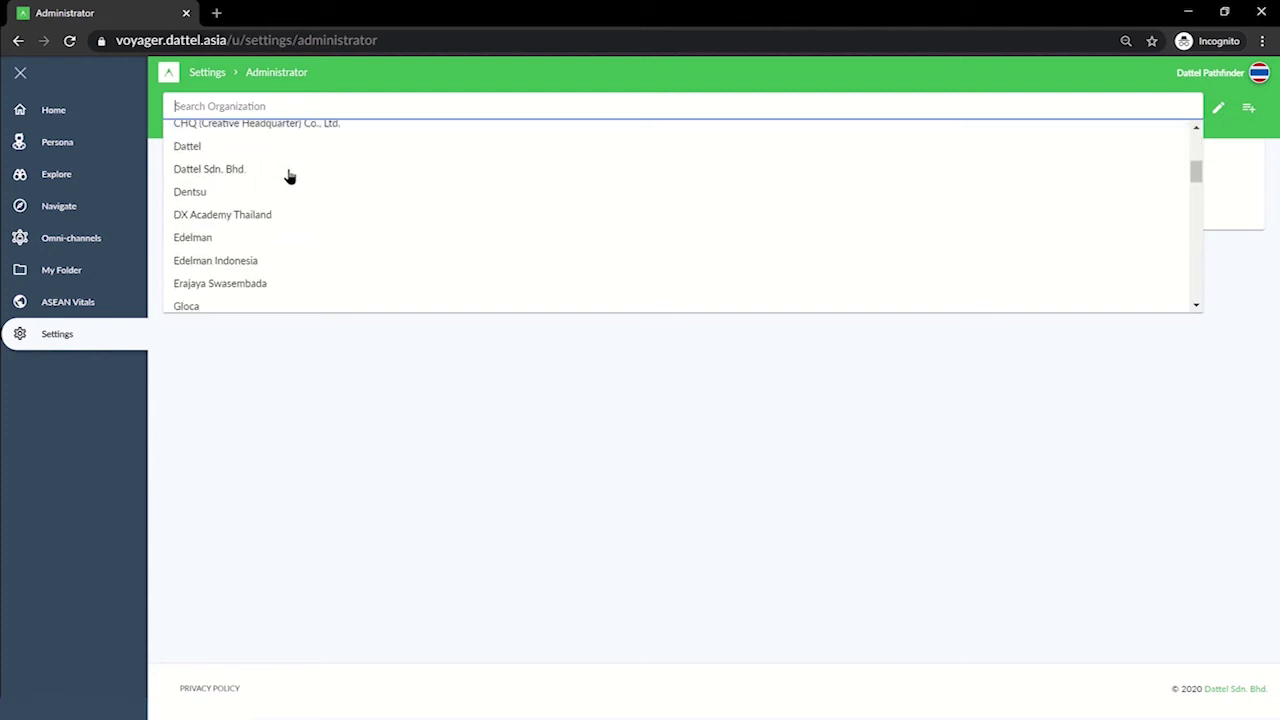
pyautogui.click(270, 172)
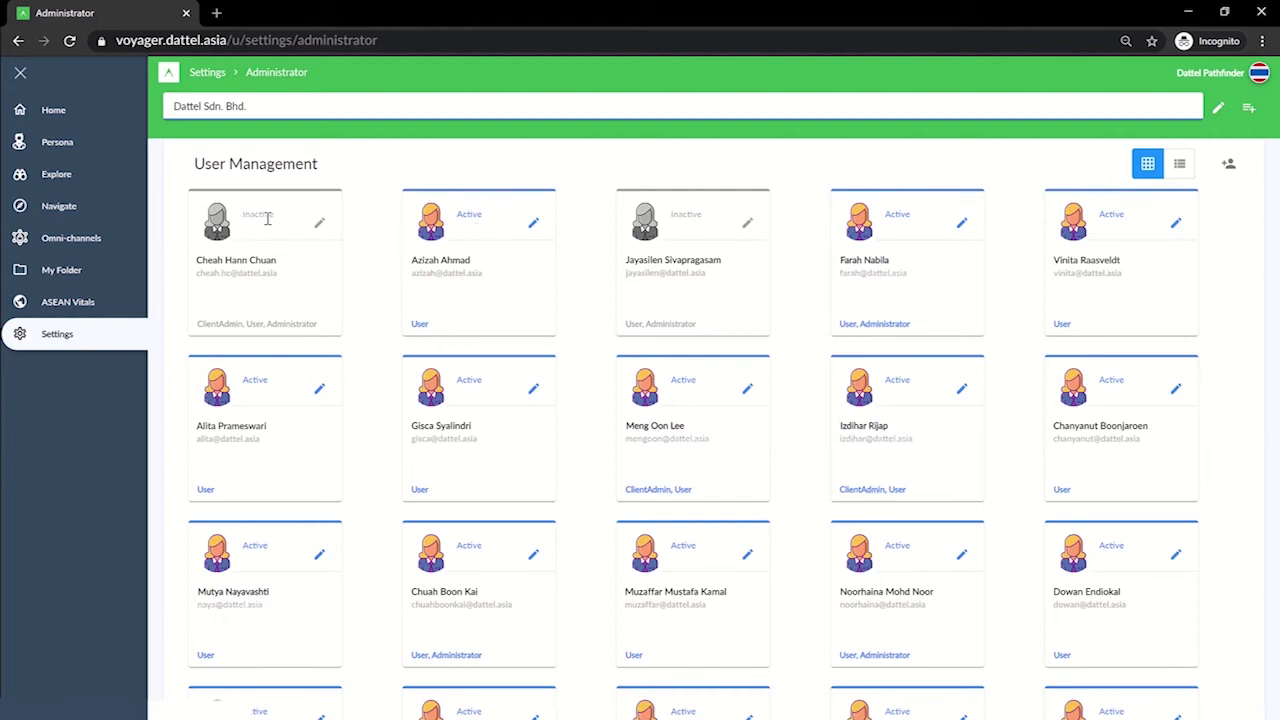
pyautogui.click(55, 110)
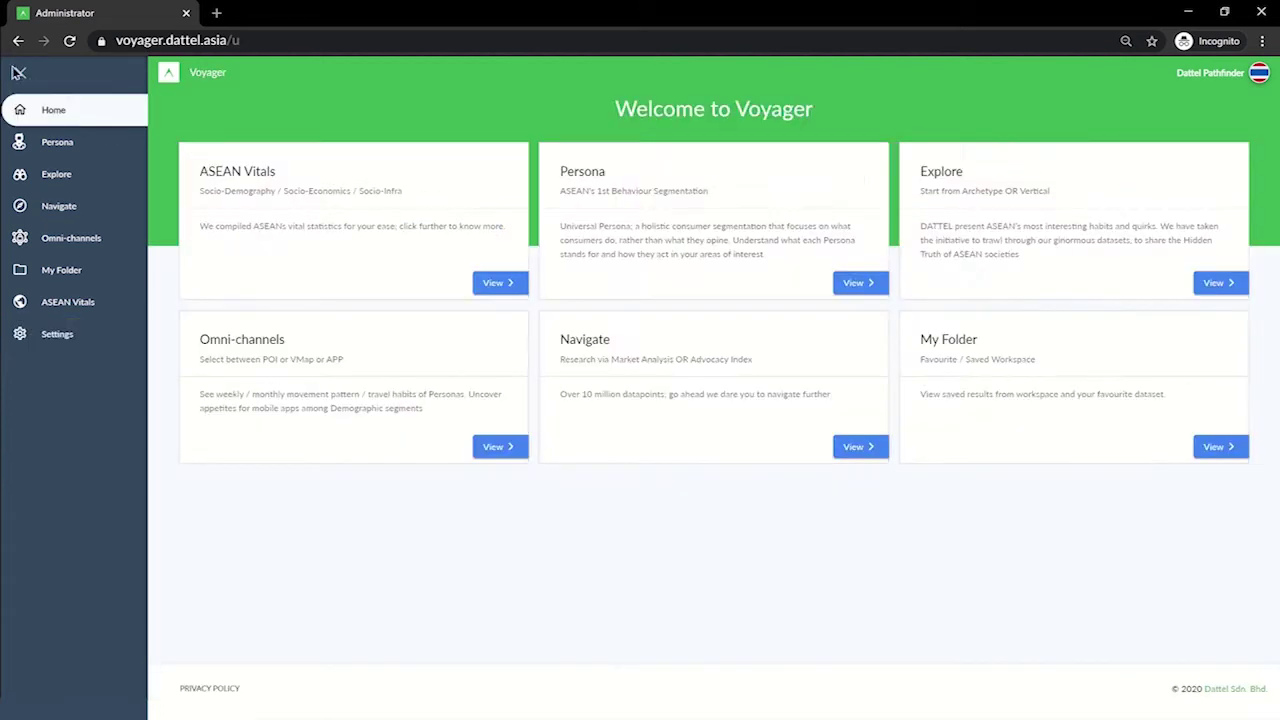
# Collapse the sidebar and drill from Explore through Consumer Archetype to the Household page.
pyautogui.click(18, 75)
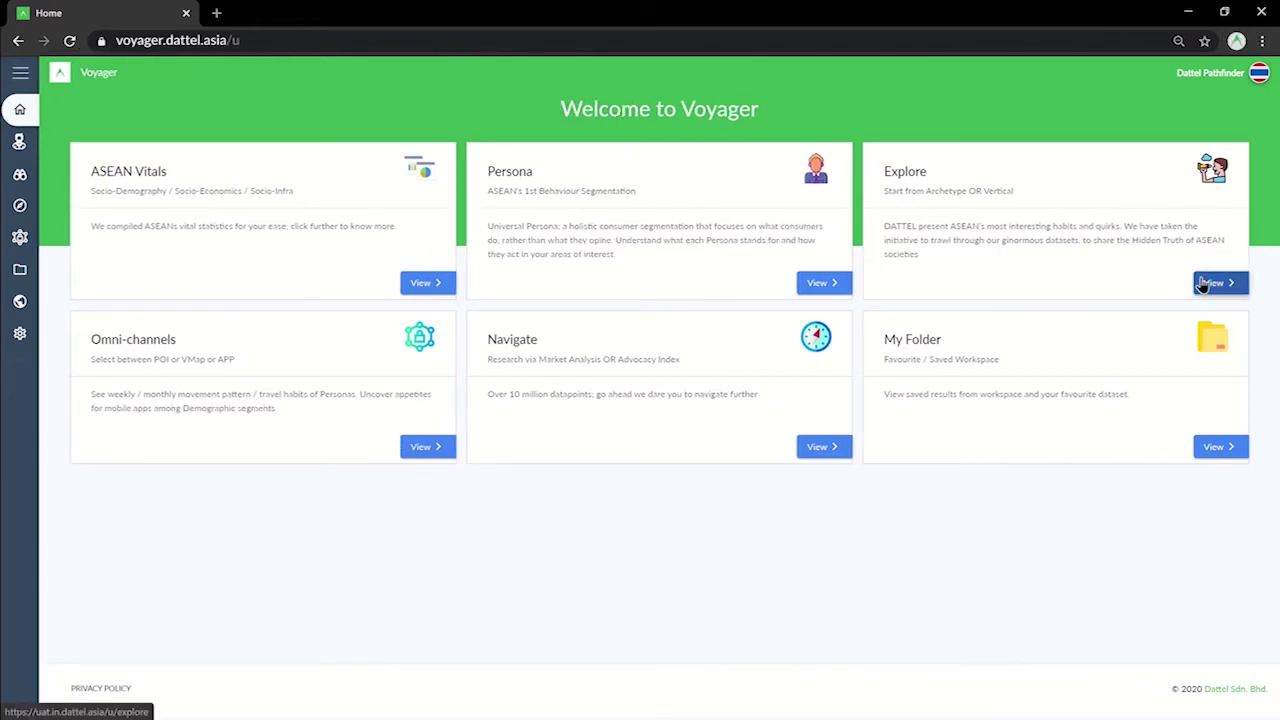
pyautogui.click(1205, 283)
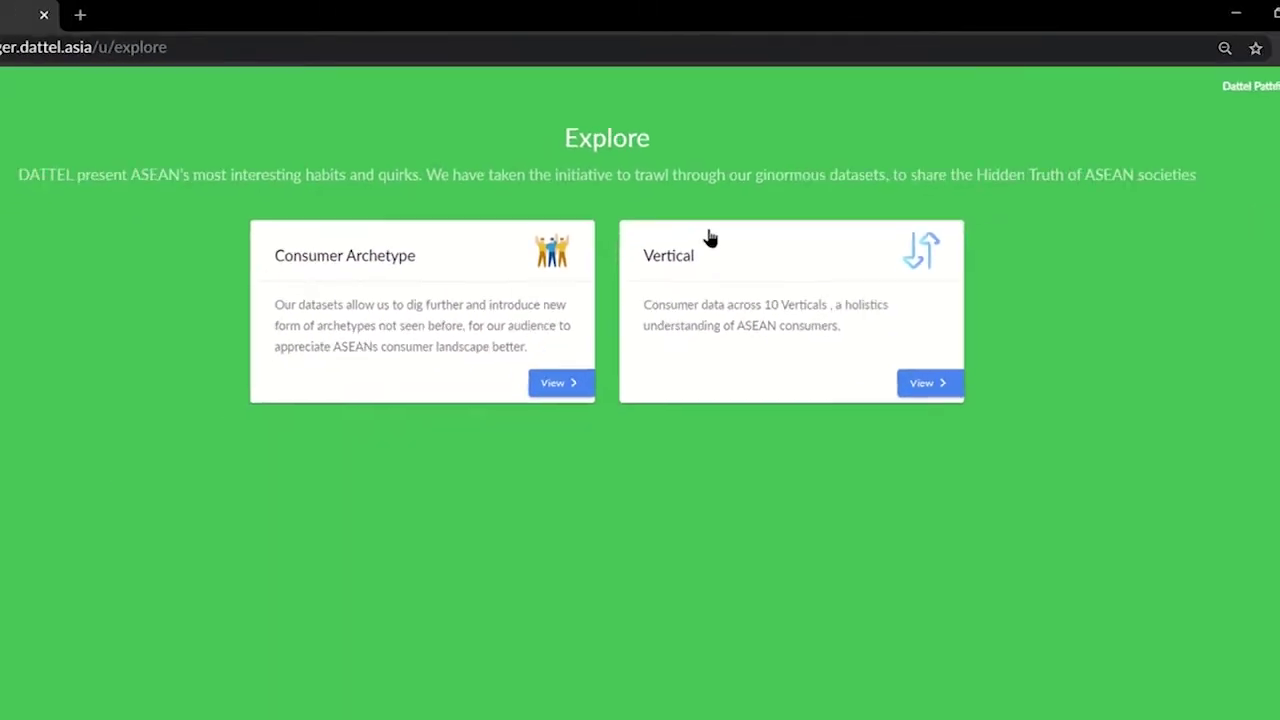
pyautogui.click(374, 572)
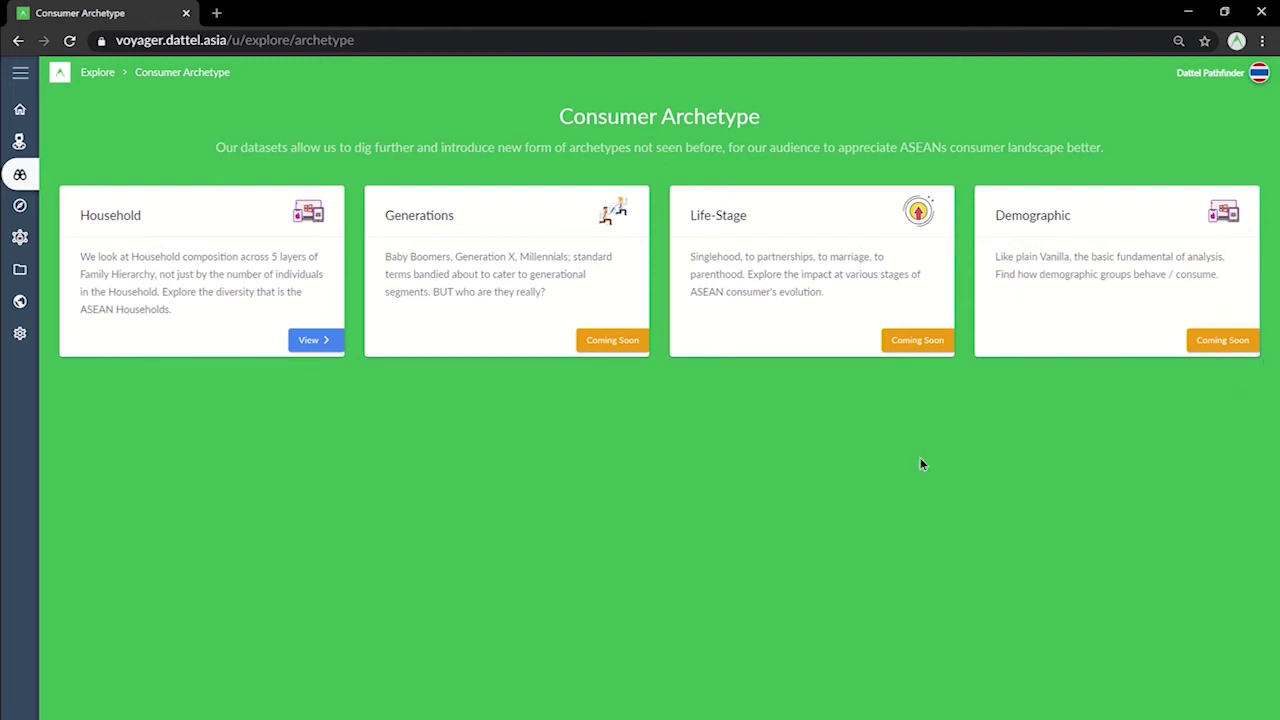
pyautogui.click(313, 342)
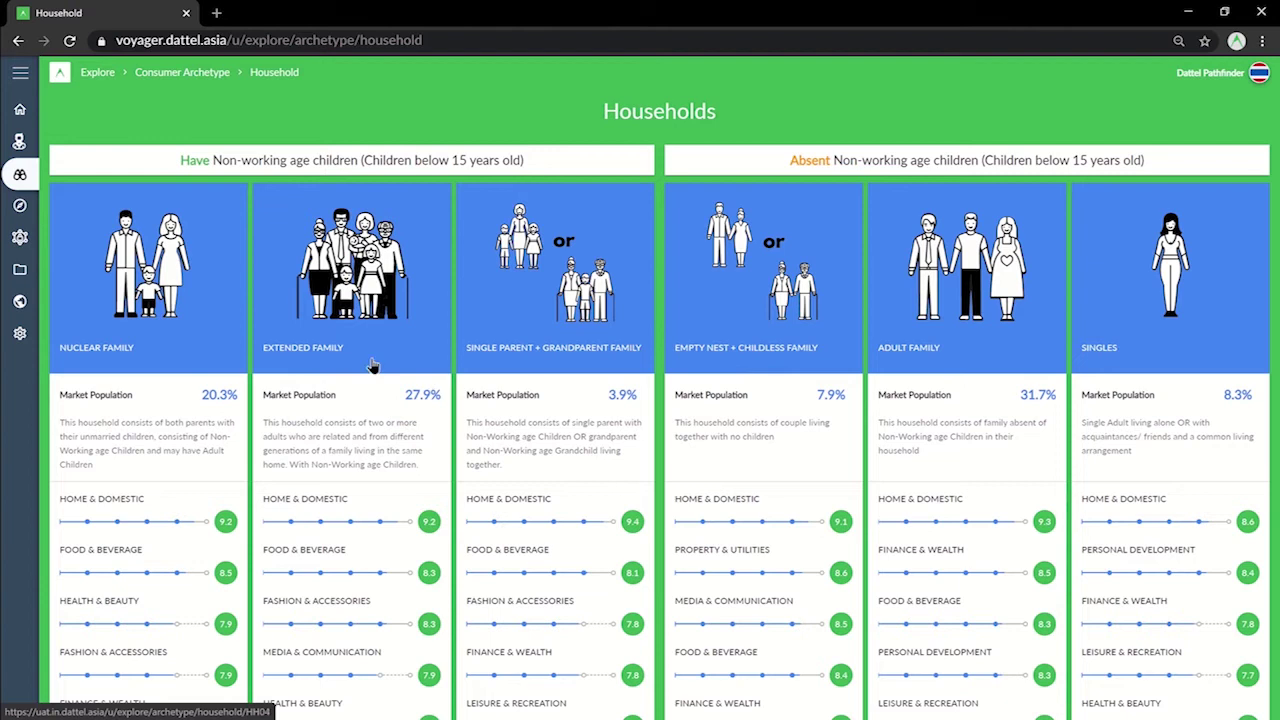
# Open Nuclear Family, switch through Extended Family to Adult Family, and show its Vertical Affinity chart.
pyautogui.click(127, 356)
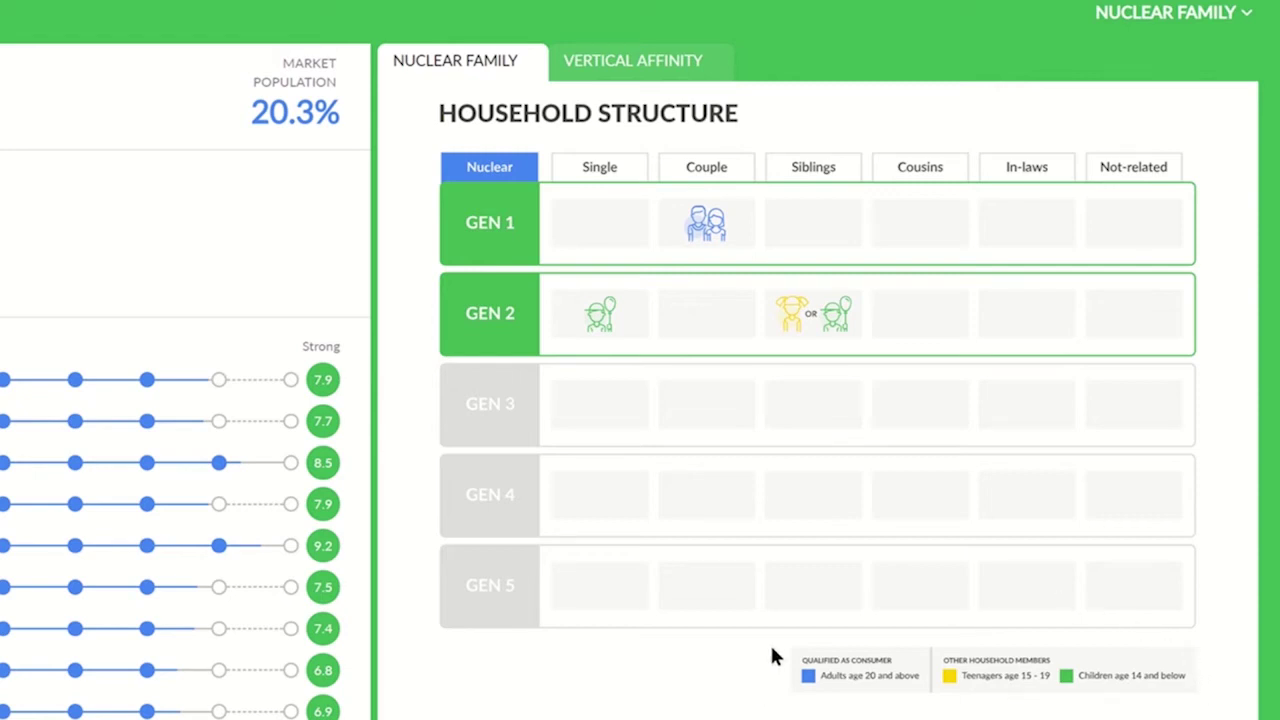
pyautogui.click(1236, 14)
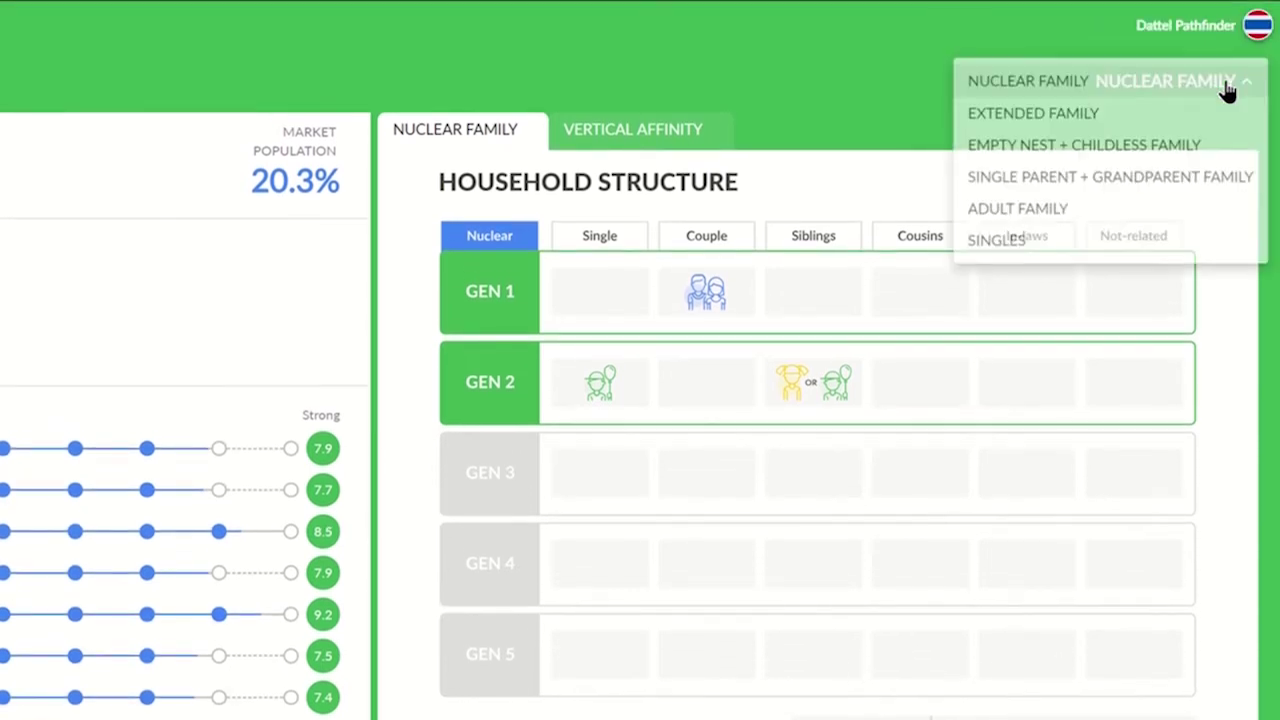
pyautogui.click(1191, 118)
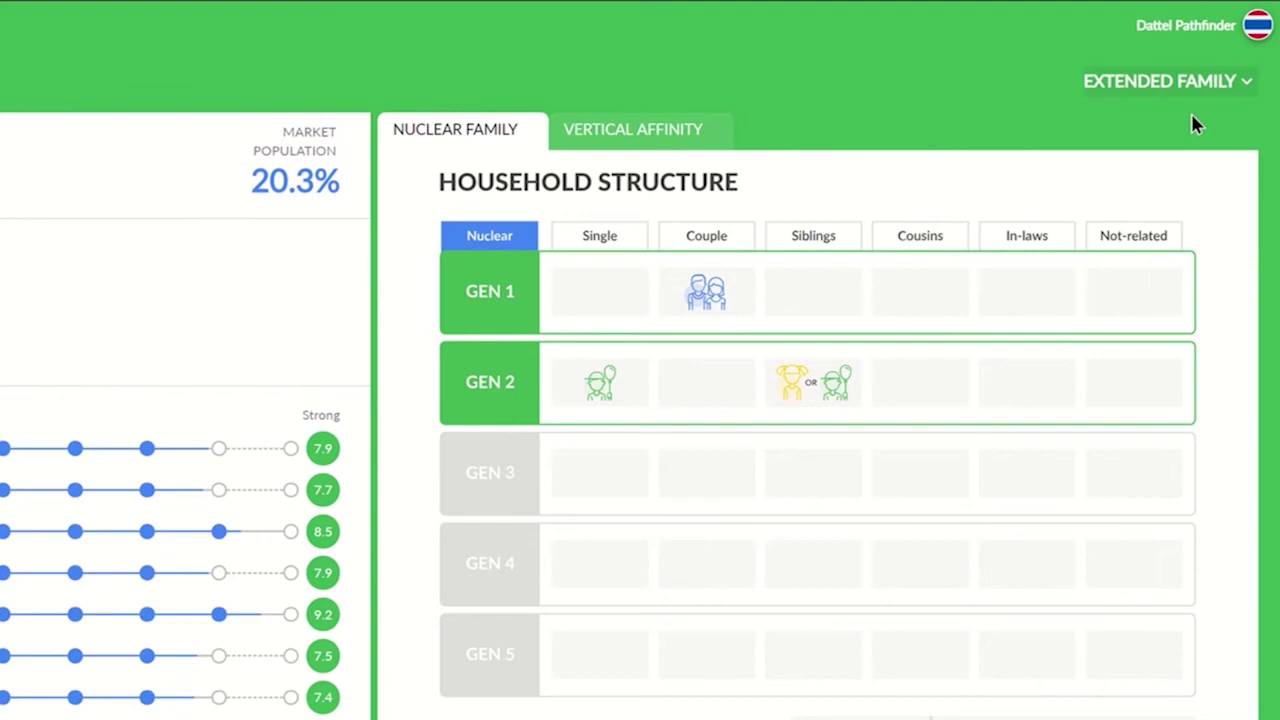
pyautogui.click(1212, 88)
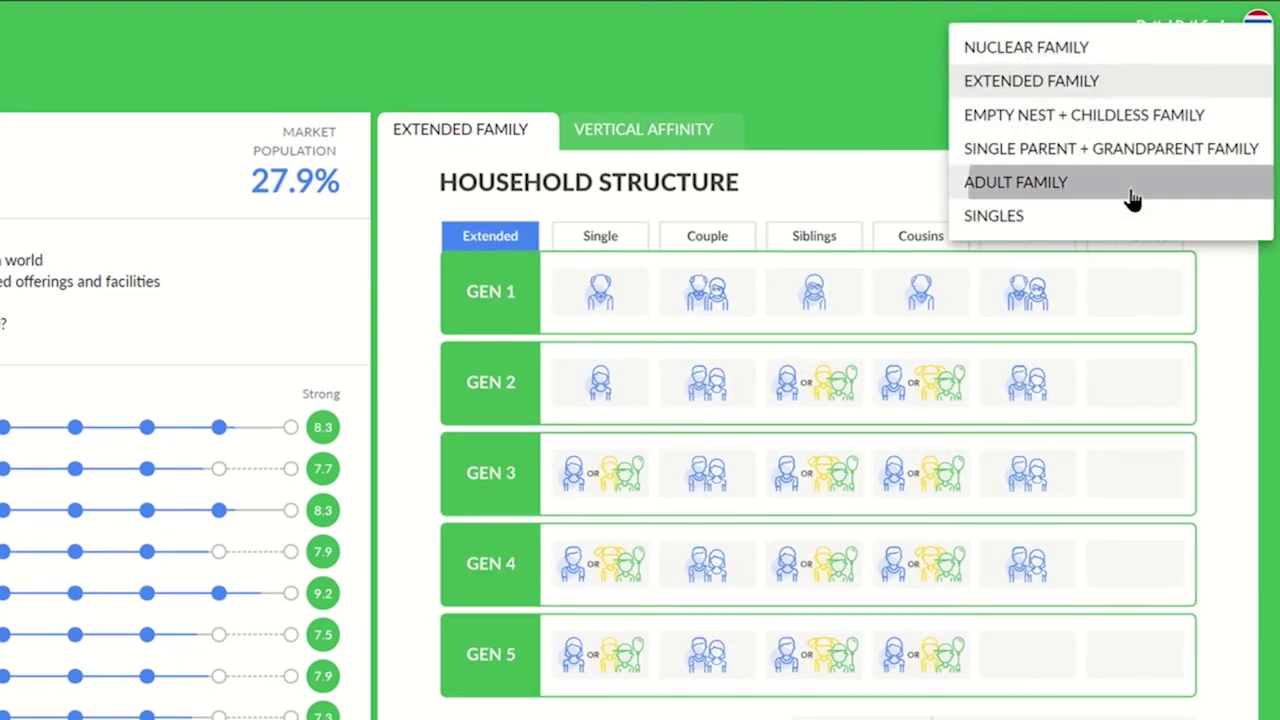
pyautogui.click(1130, 184)
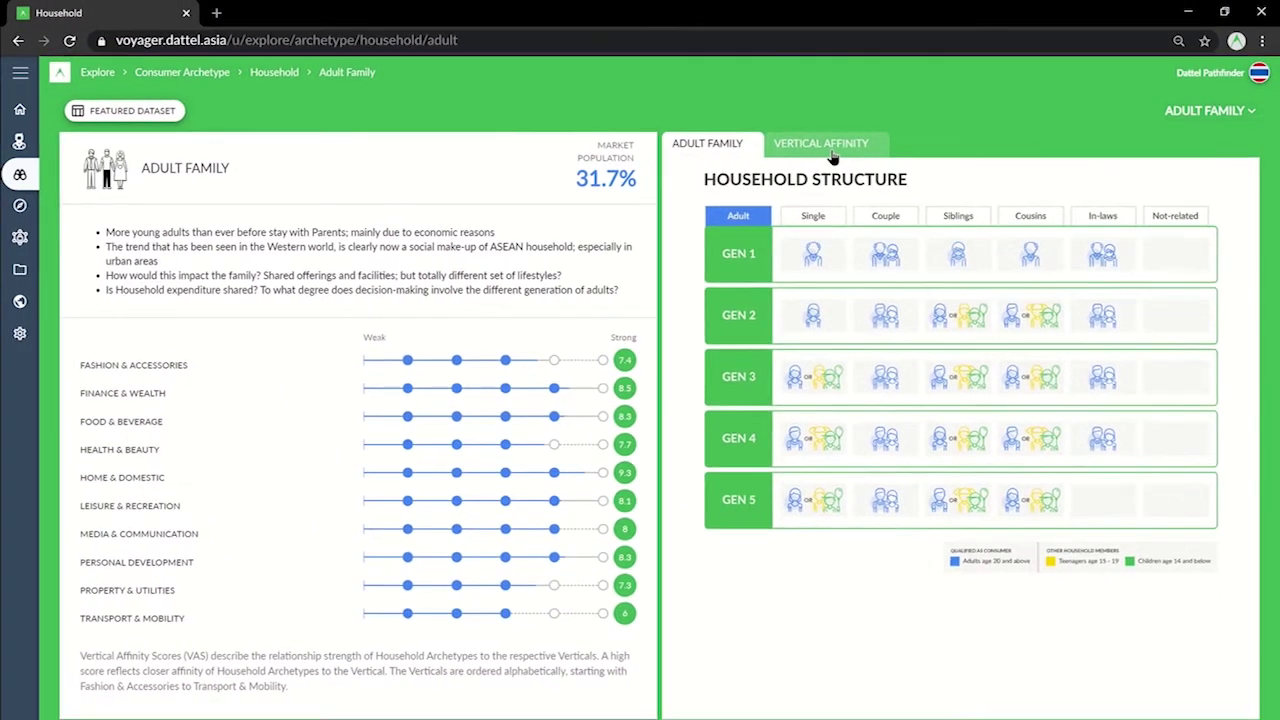
pyautogui.click(660, 130)
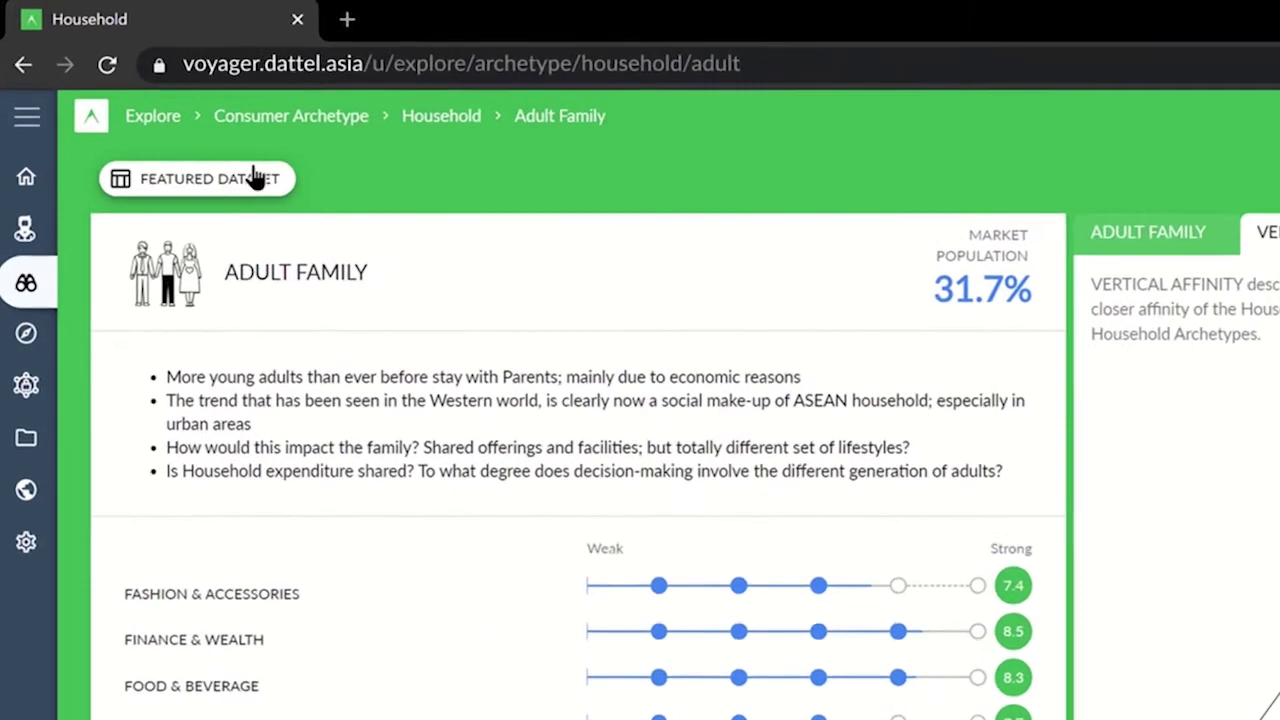
# View the public transport to shopping malls dataset as table and chart, then return to Explore.
pyautogui.click(177, 121)
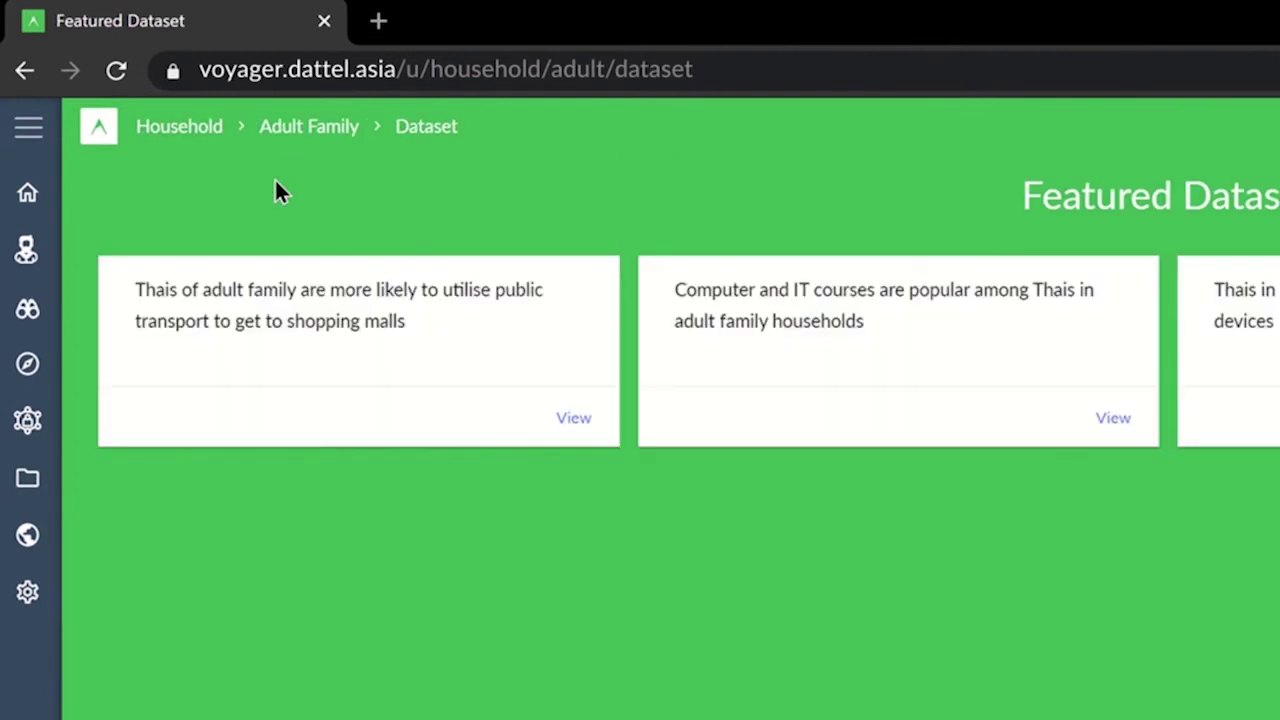
pyautogui.click(575, 418)
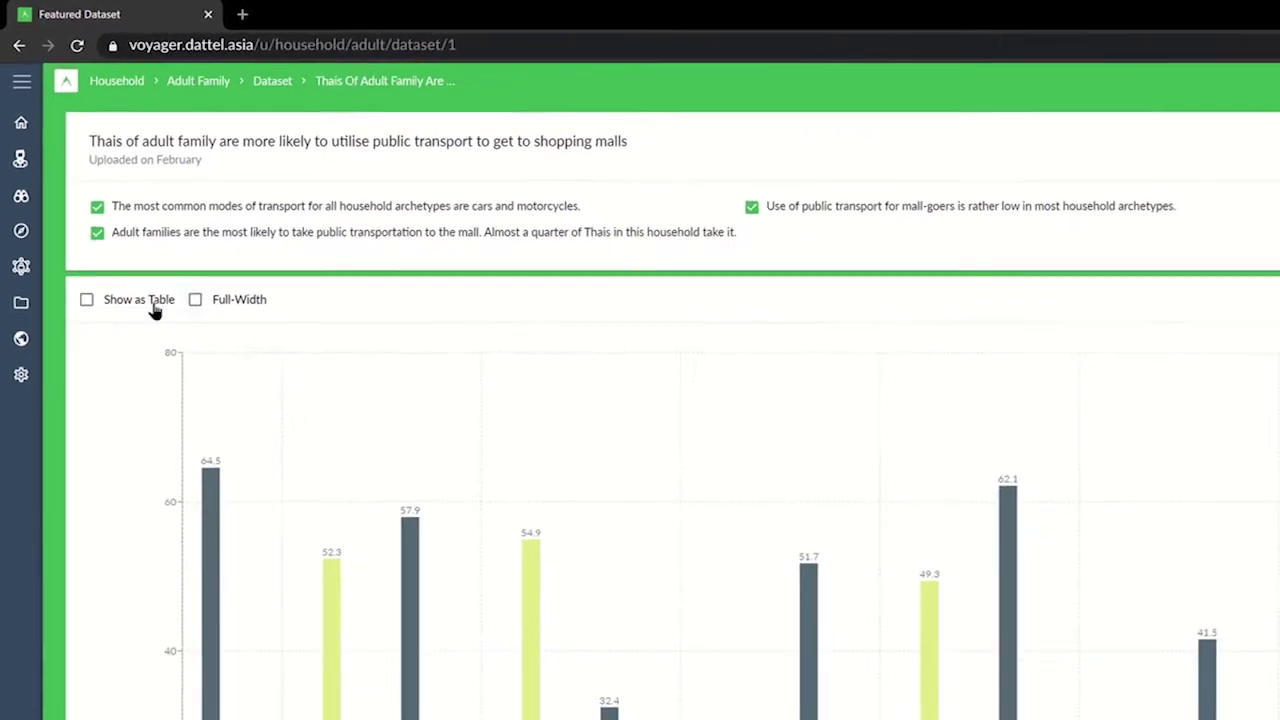
pyautogui.click(111, 268)
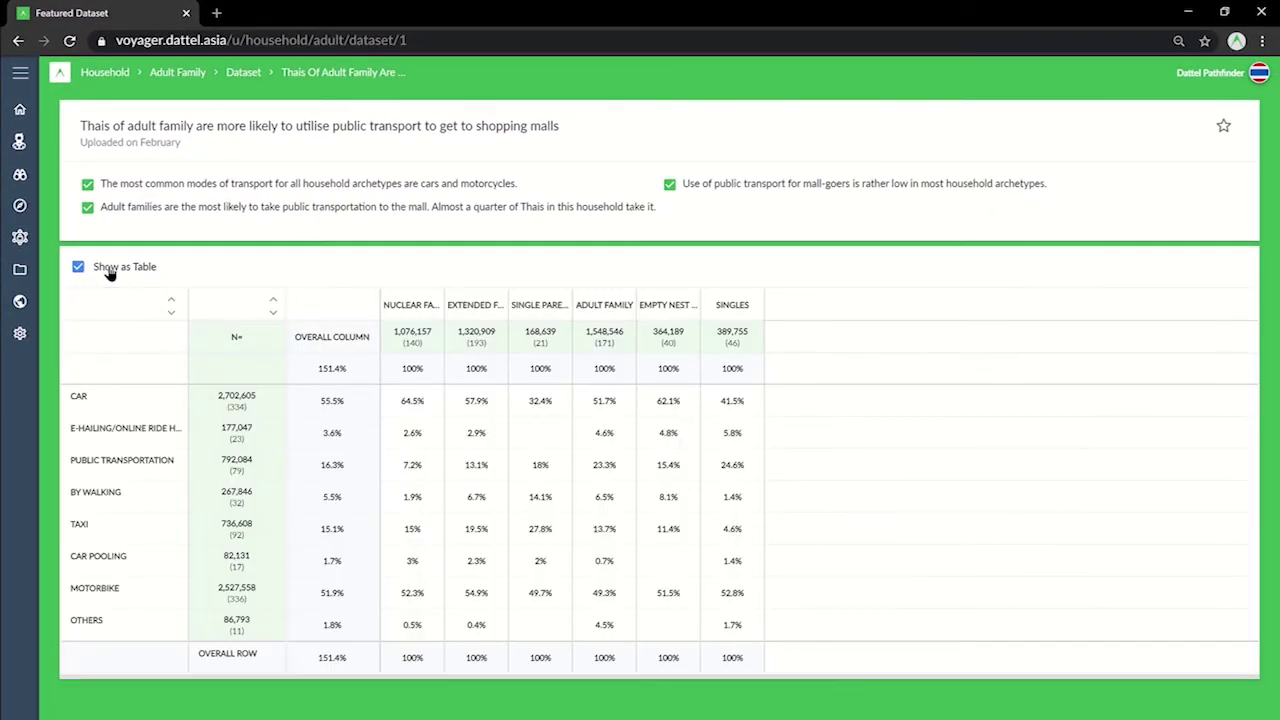
pyautogui.click(111, 270)
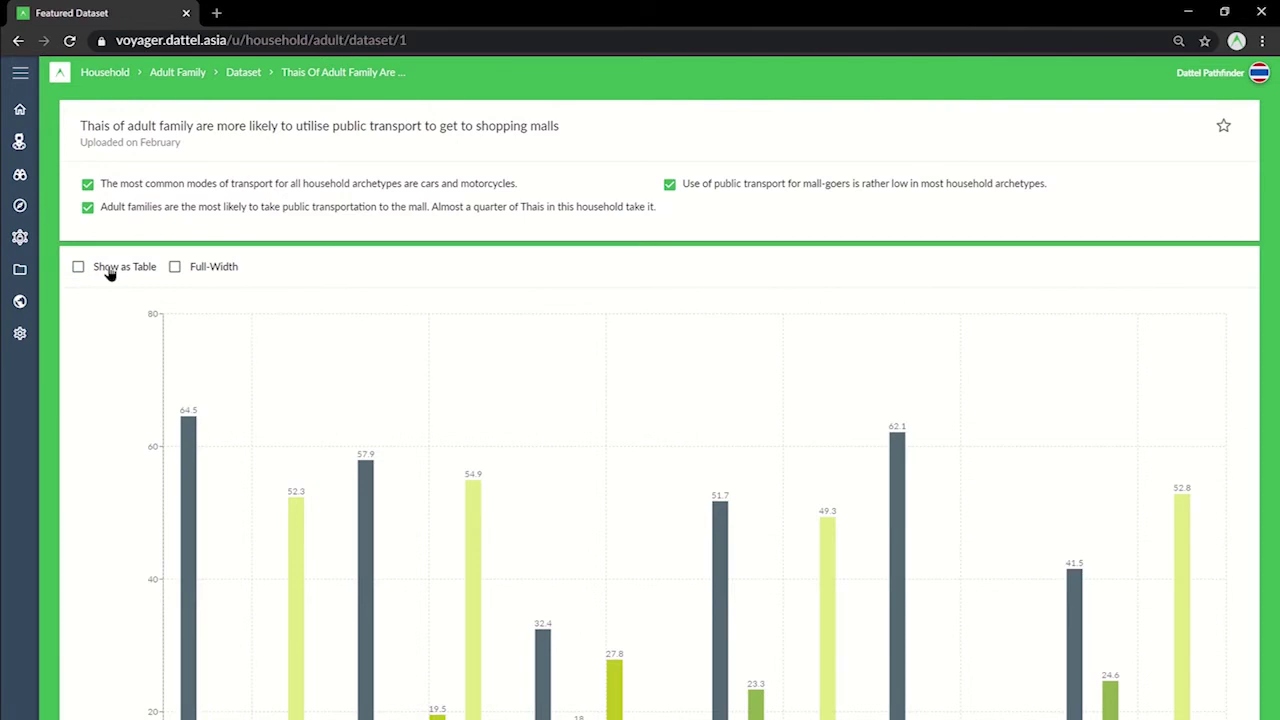
pyautogui.click(19, 178)
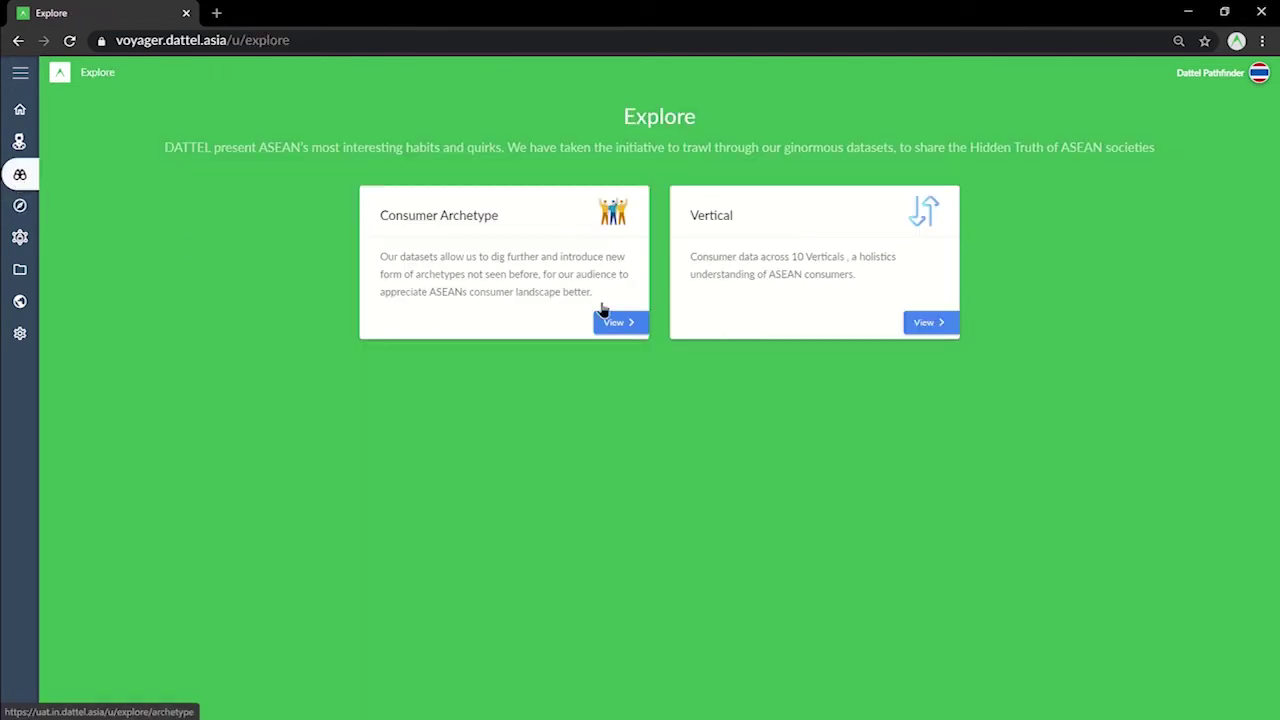
# Open Verticals, view Fashion & Accessories, Health & Beauty and Media & Communication, then go to Navigate.
pyautogui.click(927, 322)
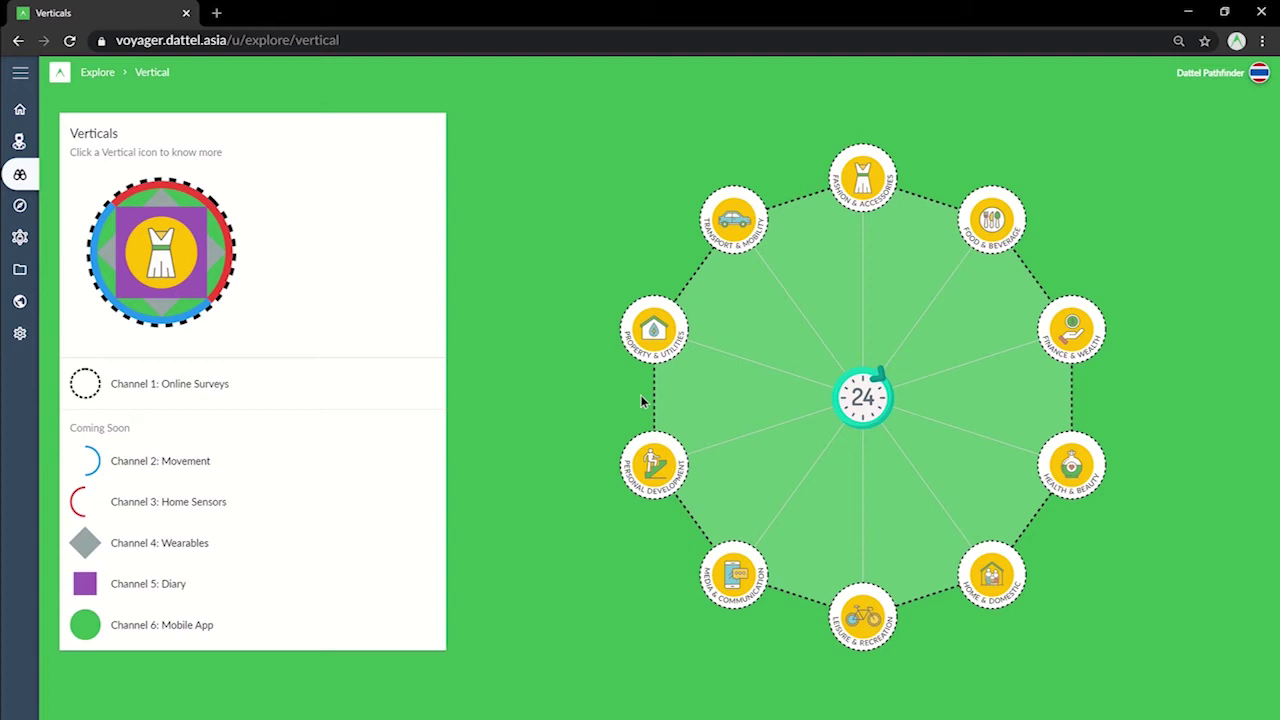
pyautogui.click(866, 178)
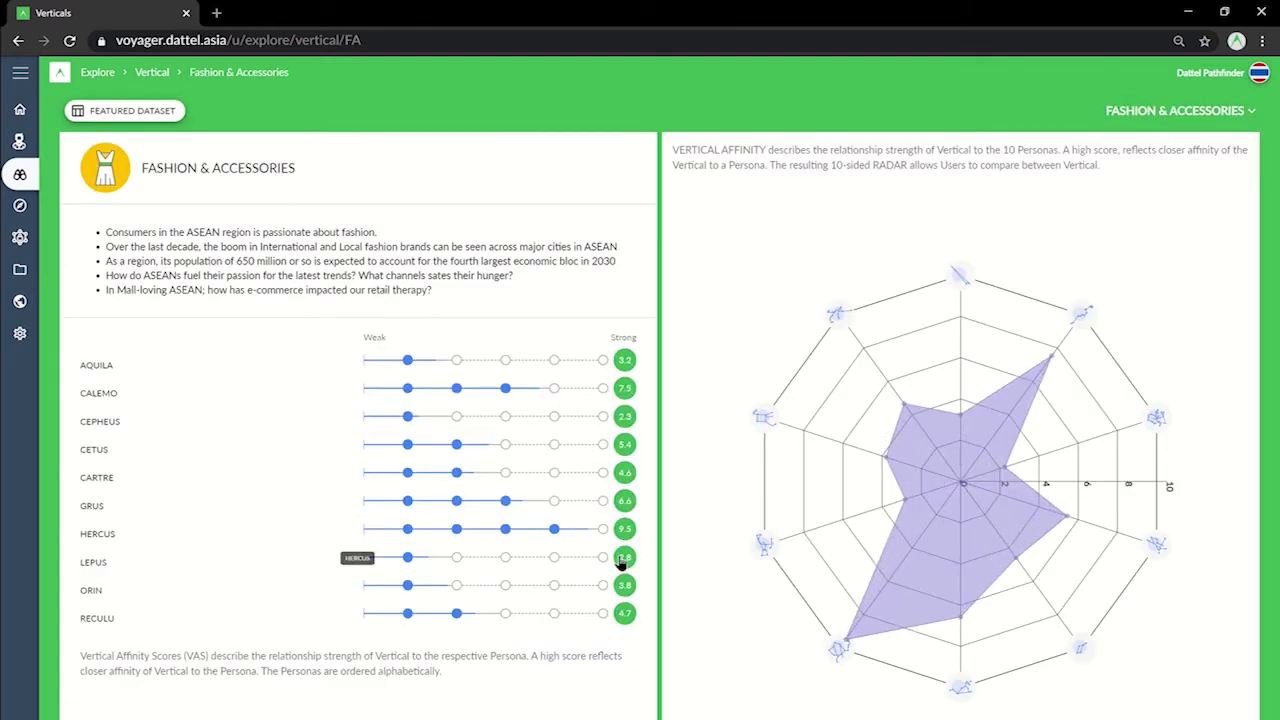
pyautogui.click(1208, 114)
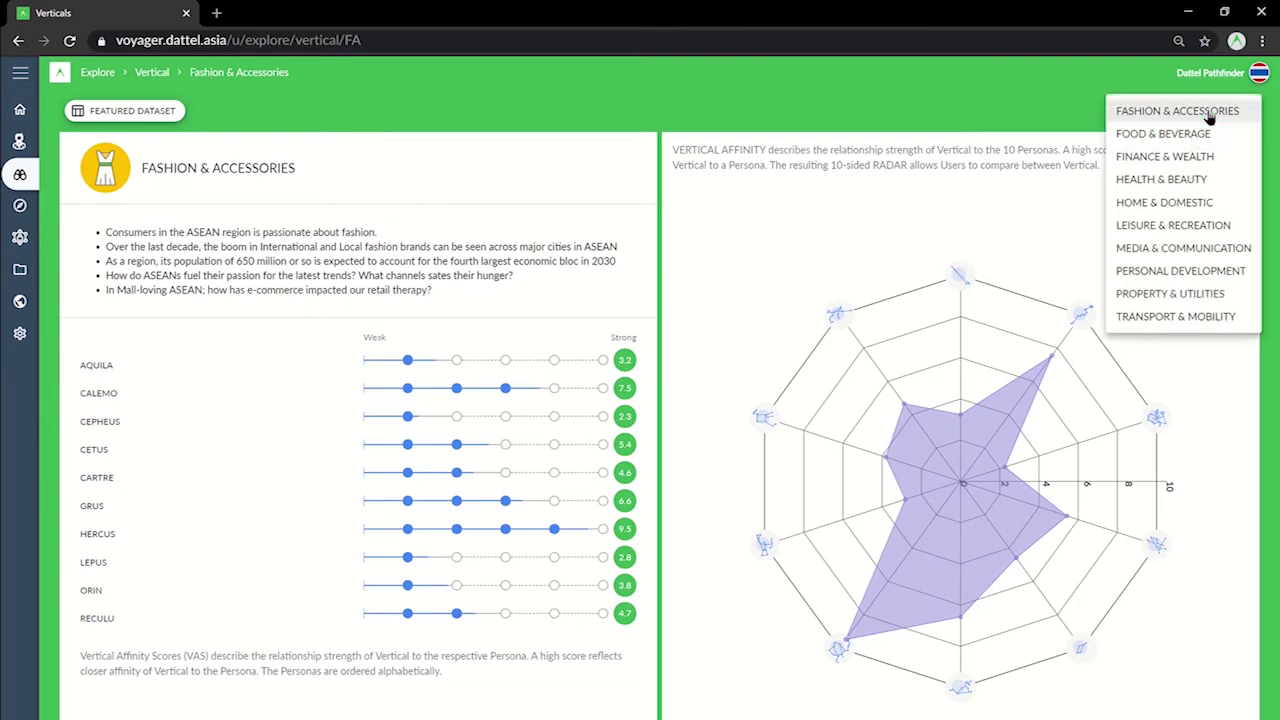
pyautogui.click(1178, 178)
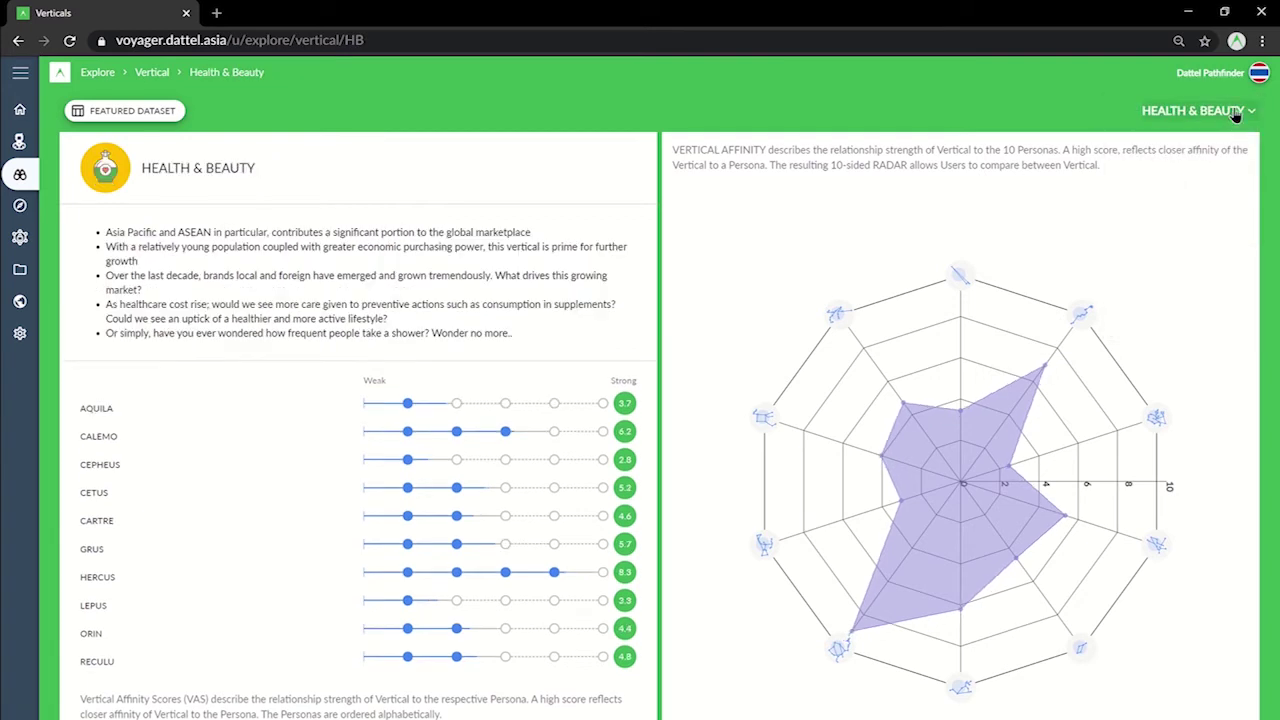
pyautogui.click(1208, 112)
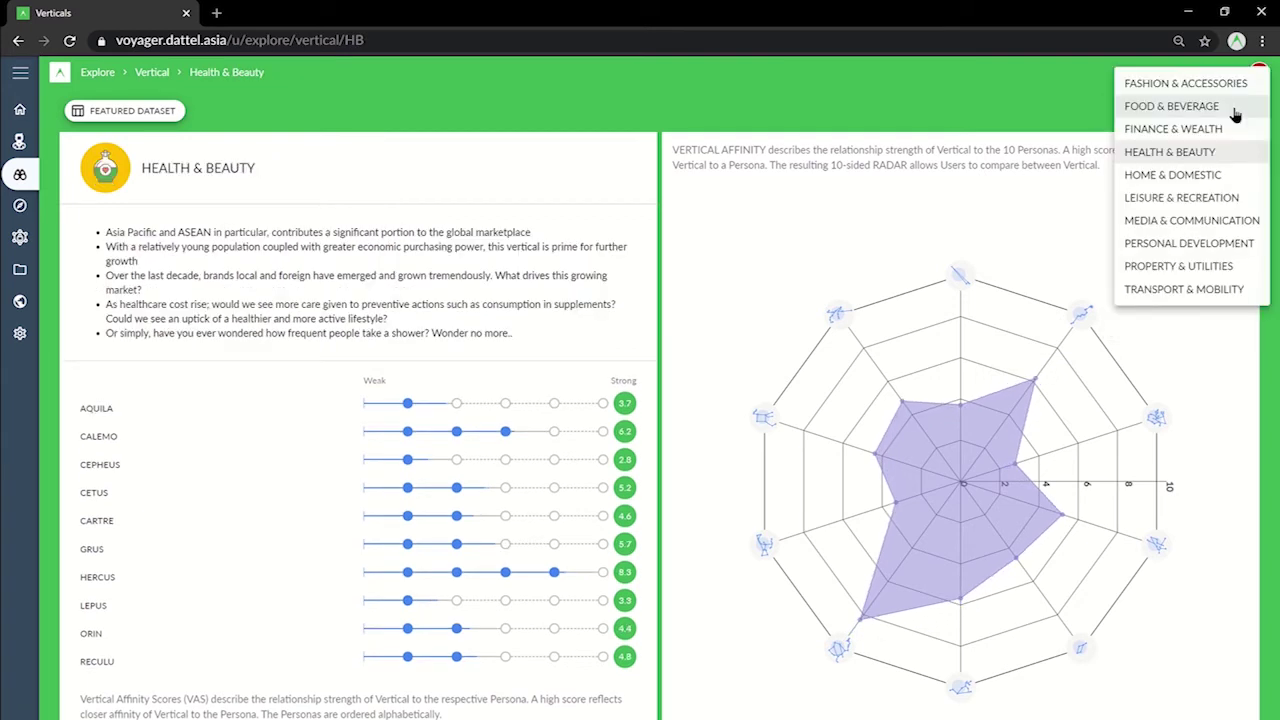
pyautogui.click(1197, 220)
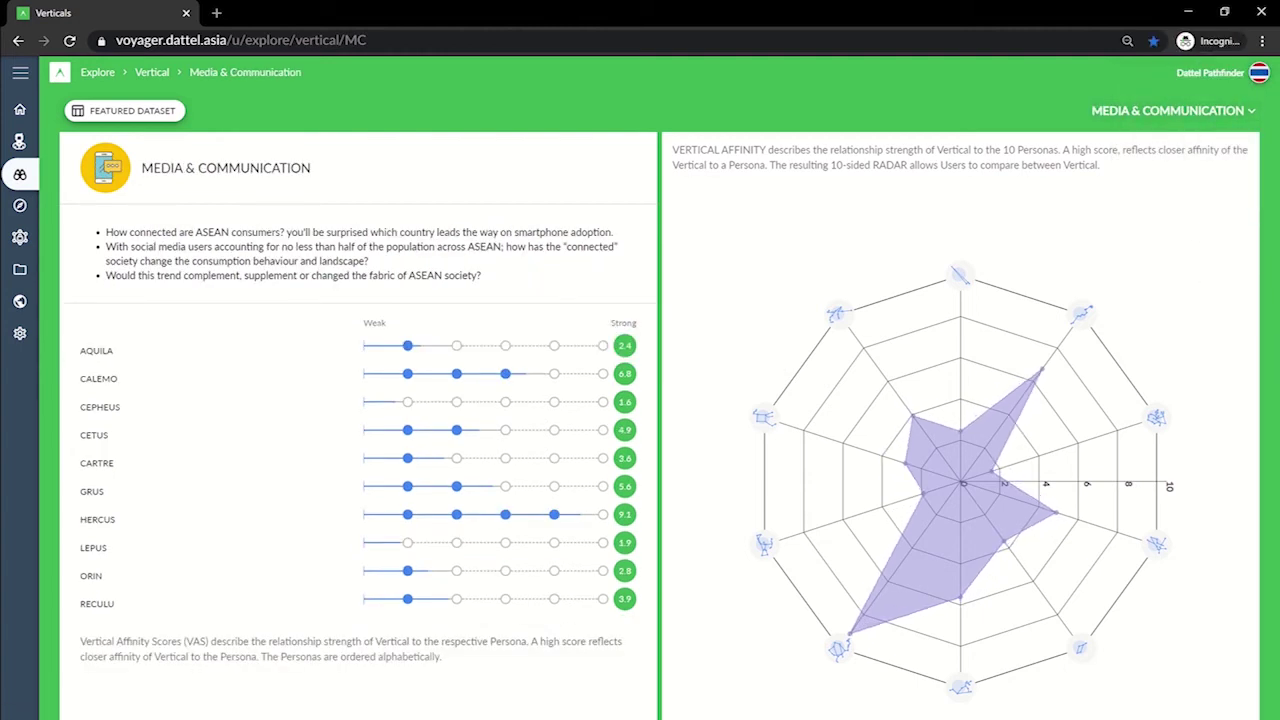
pyautogui.click(20, 205)
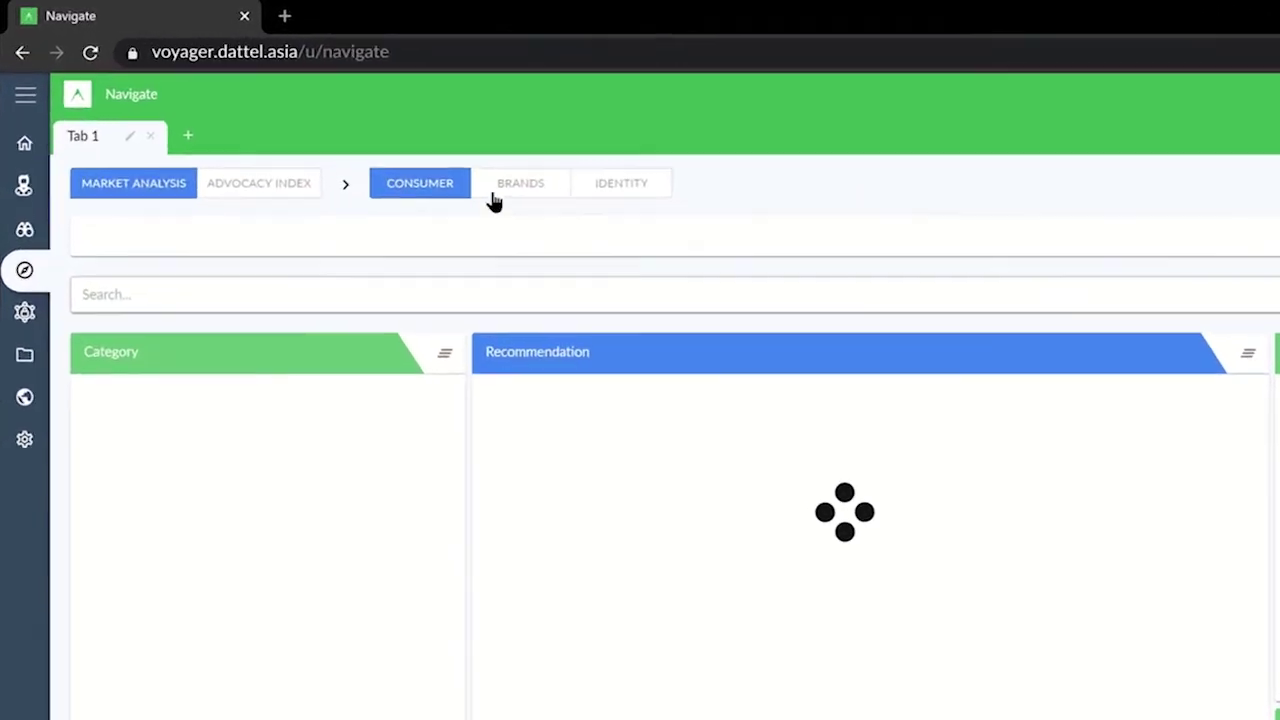
# Browse Brands, Identity and Advocacy Index Identity variables, then expand HB: BEAUTY under Market Analysis.
pyautogui.click(530, 192)
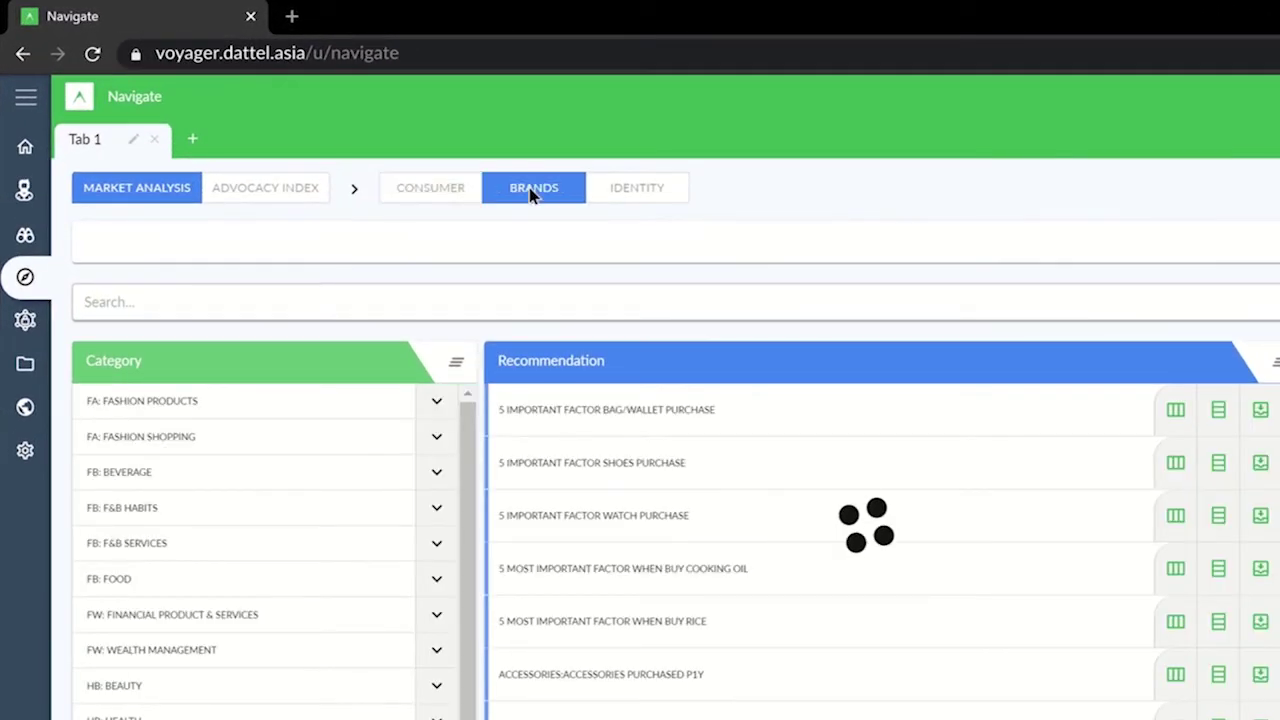
pyautogui.click(618, 190)
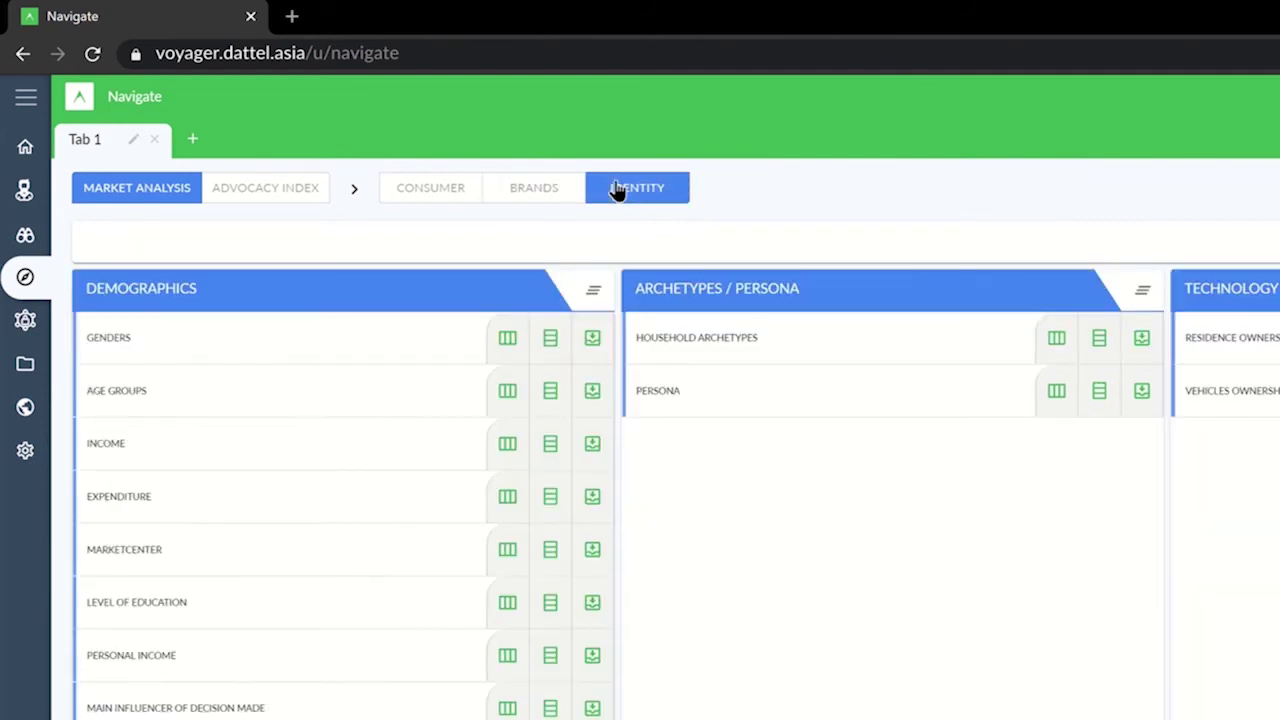
pyautogui.click(279, 197)
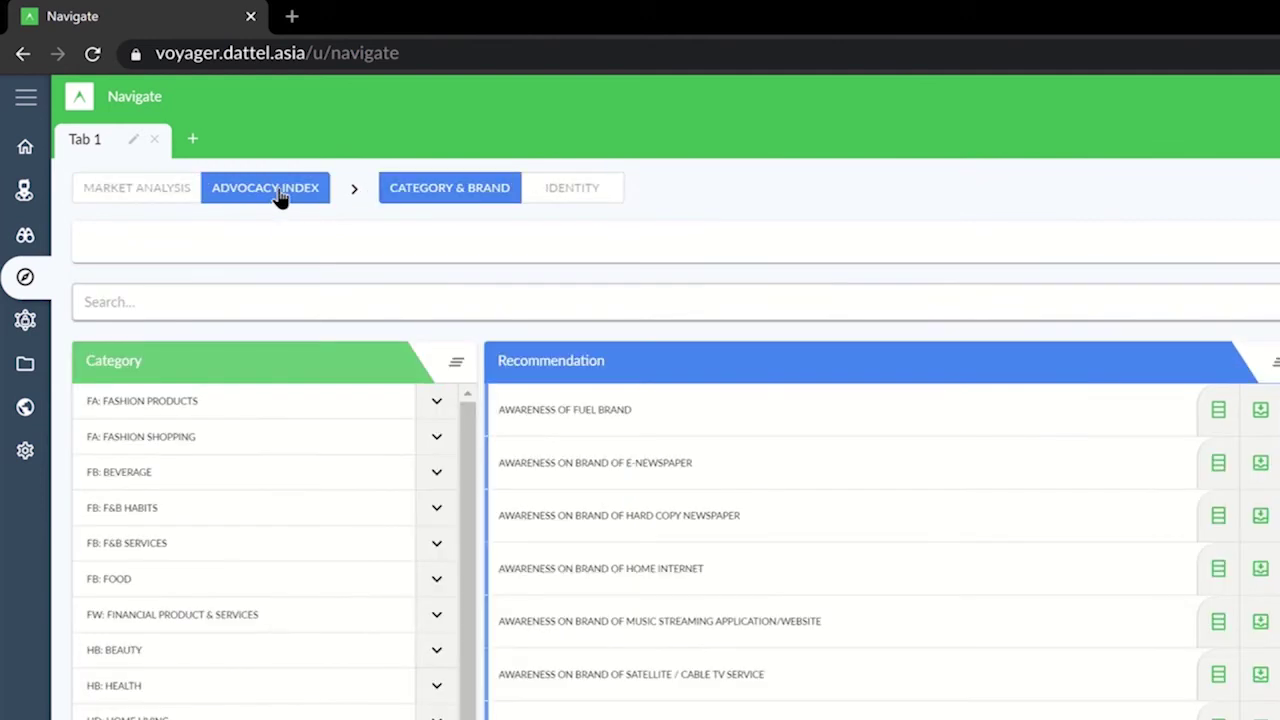
pyautogui.click(585, 197)
pyautogui.click(148, 201)
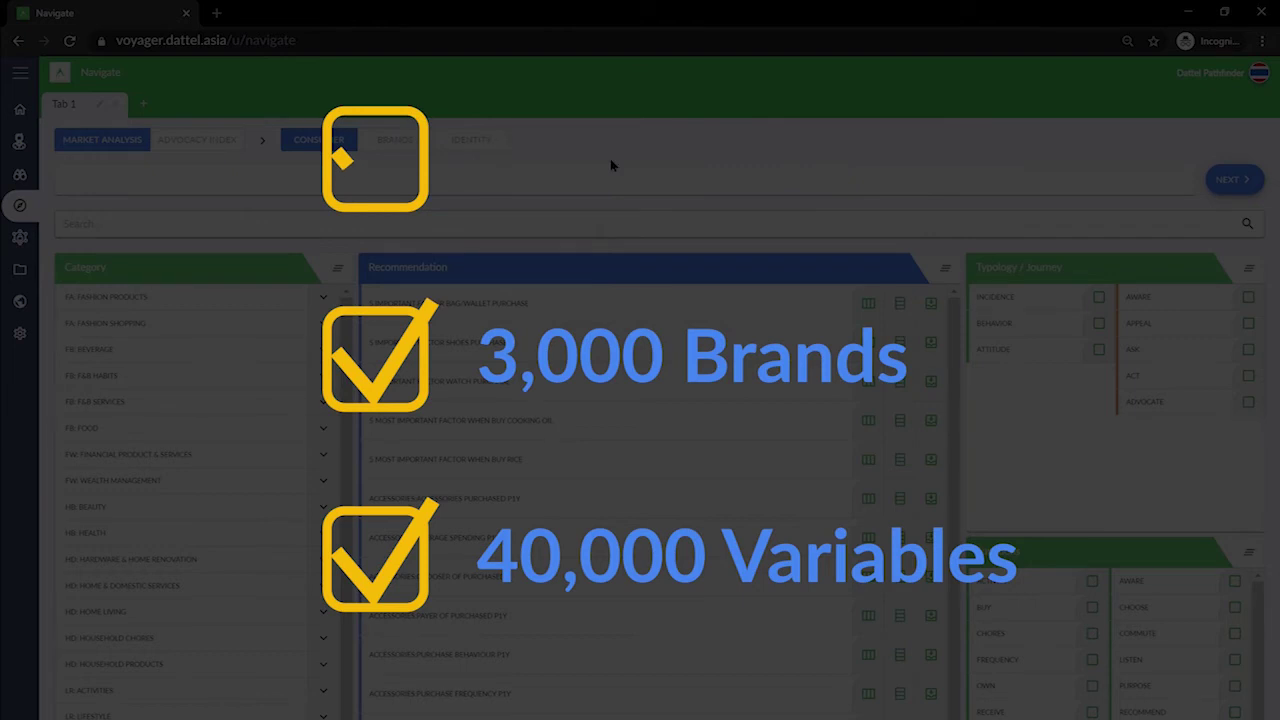
pyautogui.click(323, 506)
pyautogui.click(323, 561)
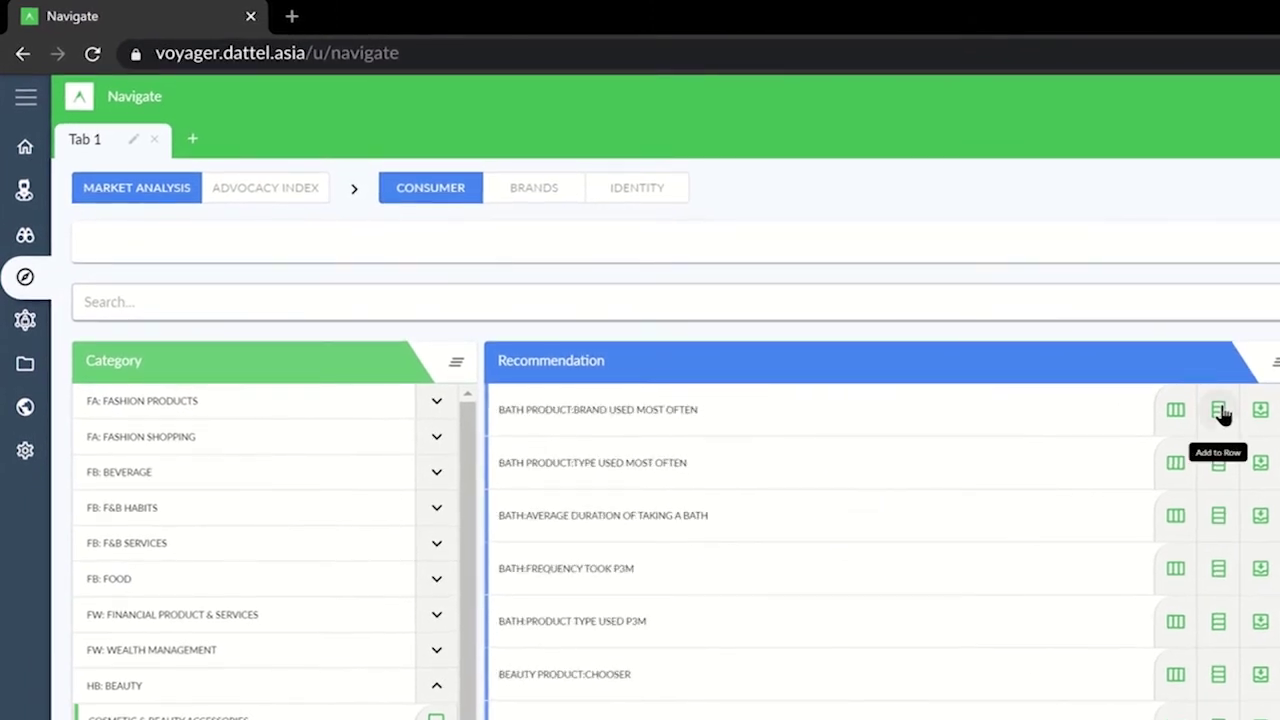
pyautogui.click(1218, 409)
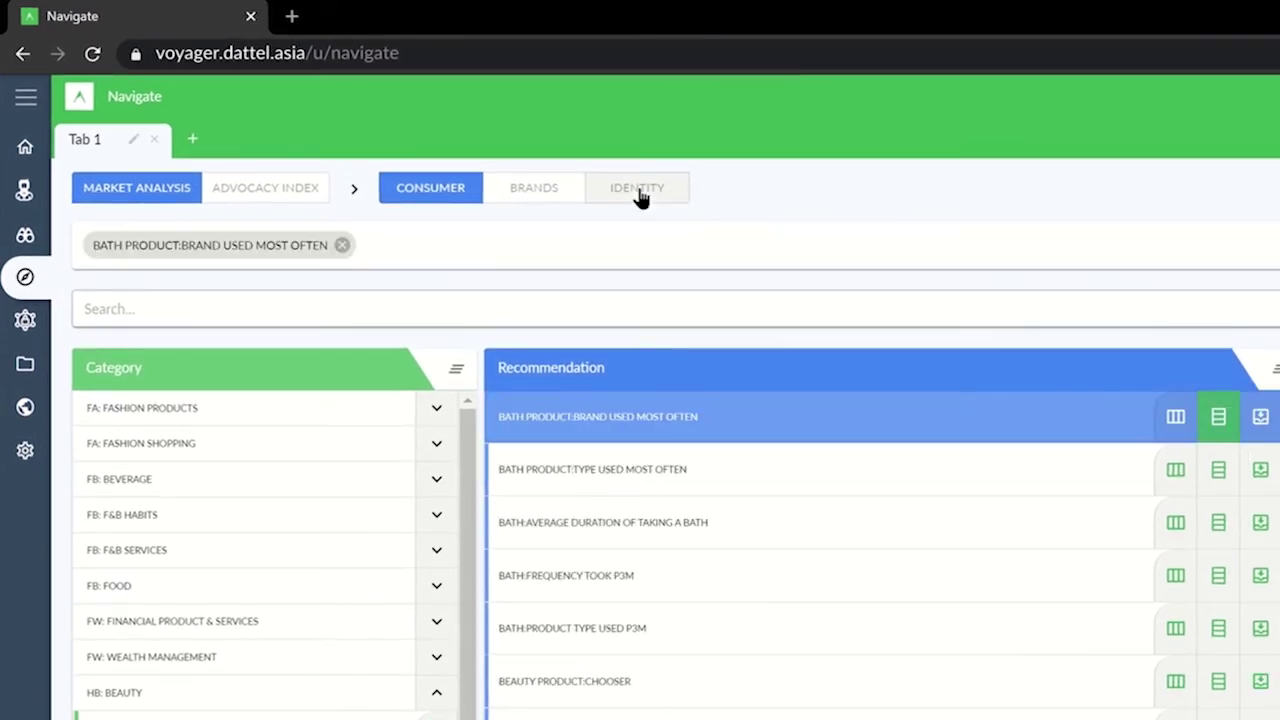
pyautogui.click(641, 198)
pyautogui.click(1056, 397)
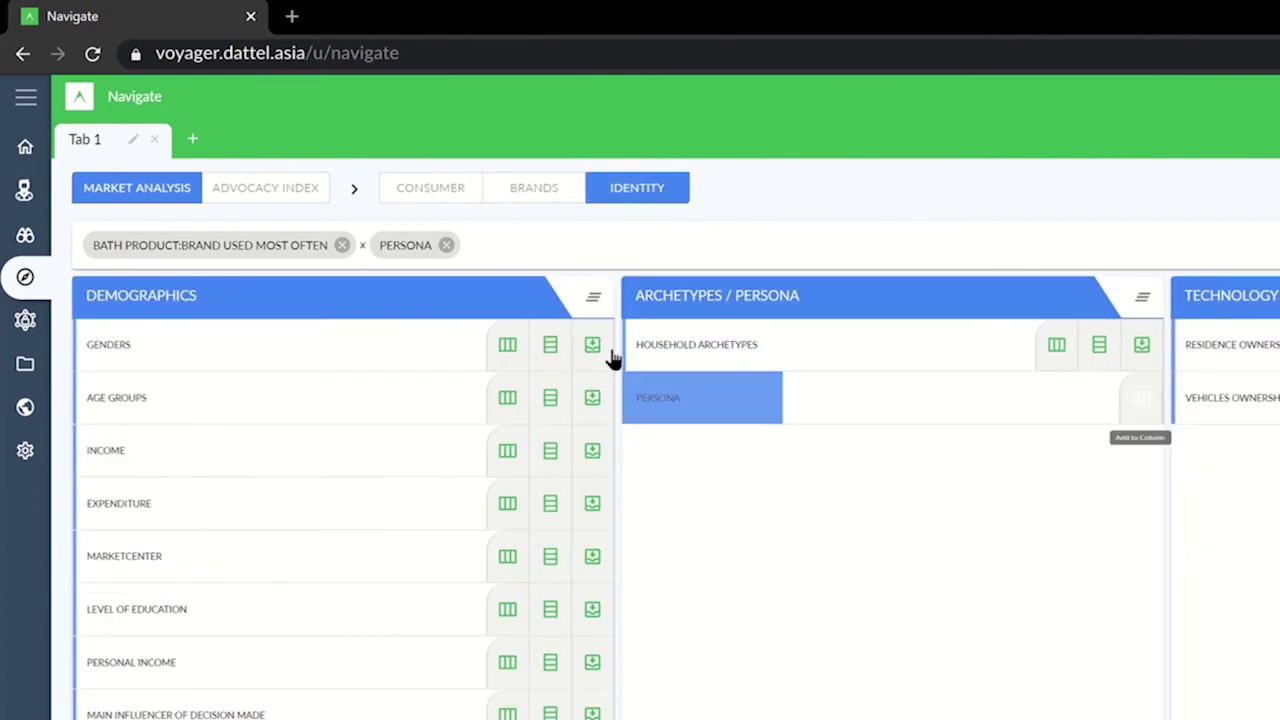
pyautogui.click(508, 346)
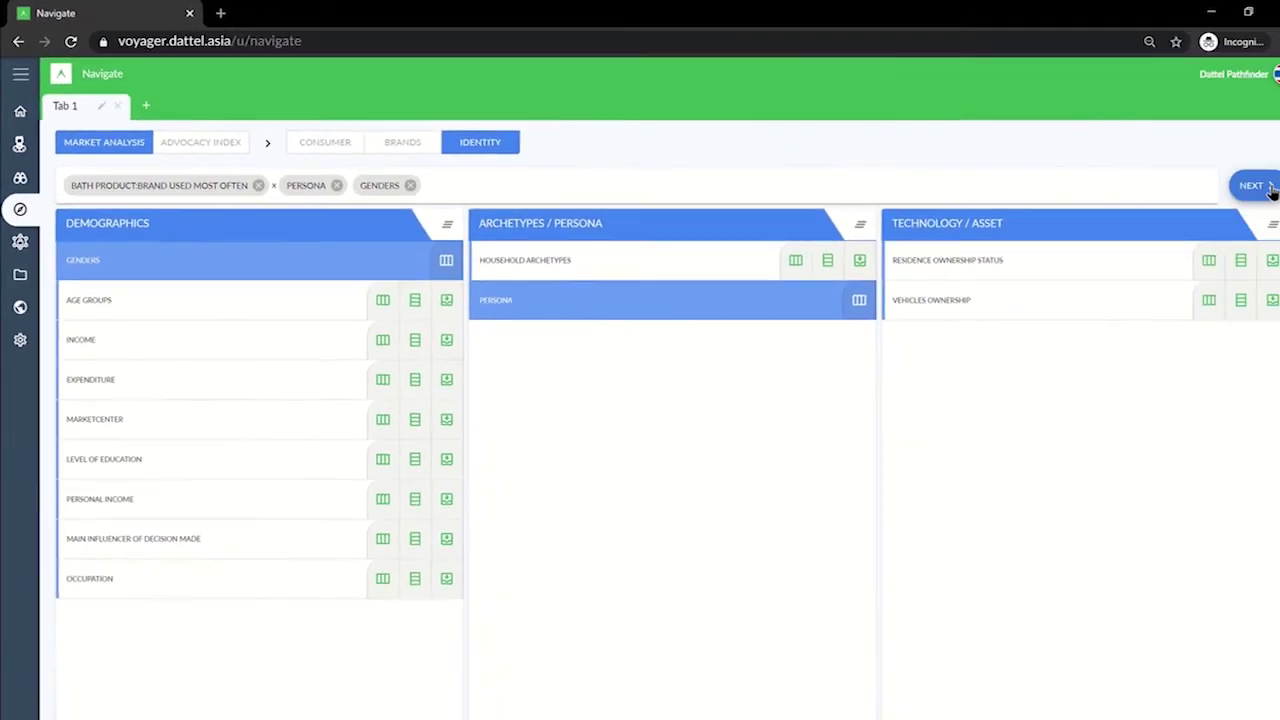
pyautogui.click(1246, 184)
pyautogui.moveTo(768, 300); pyautogui.dragTo(575, 289)
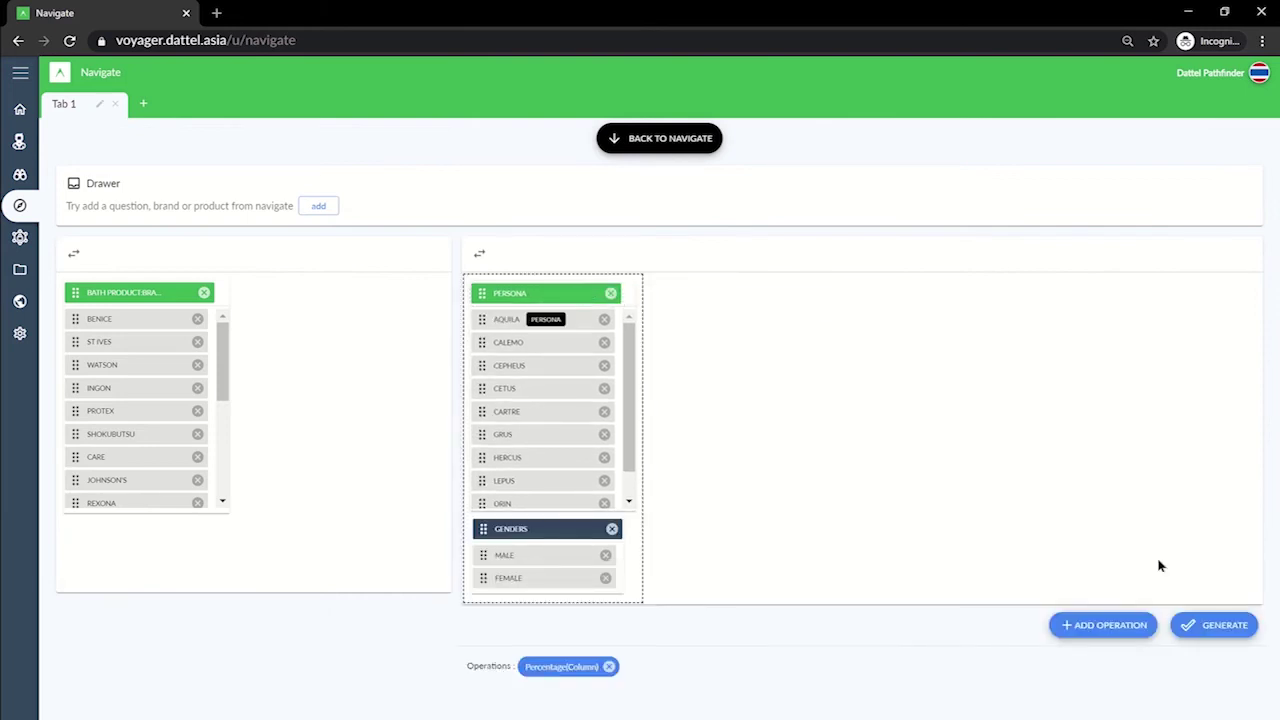
pyautogui.click(1201, 627)
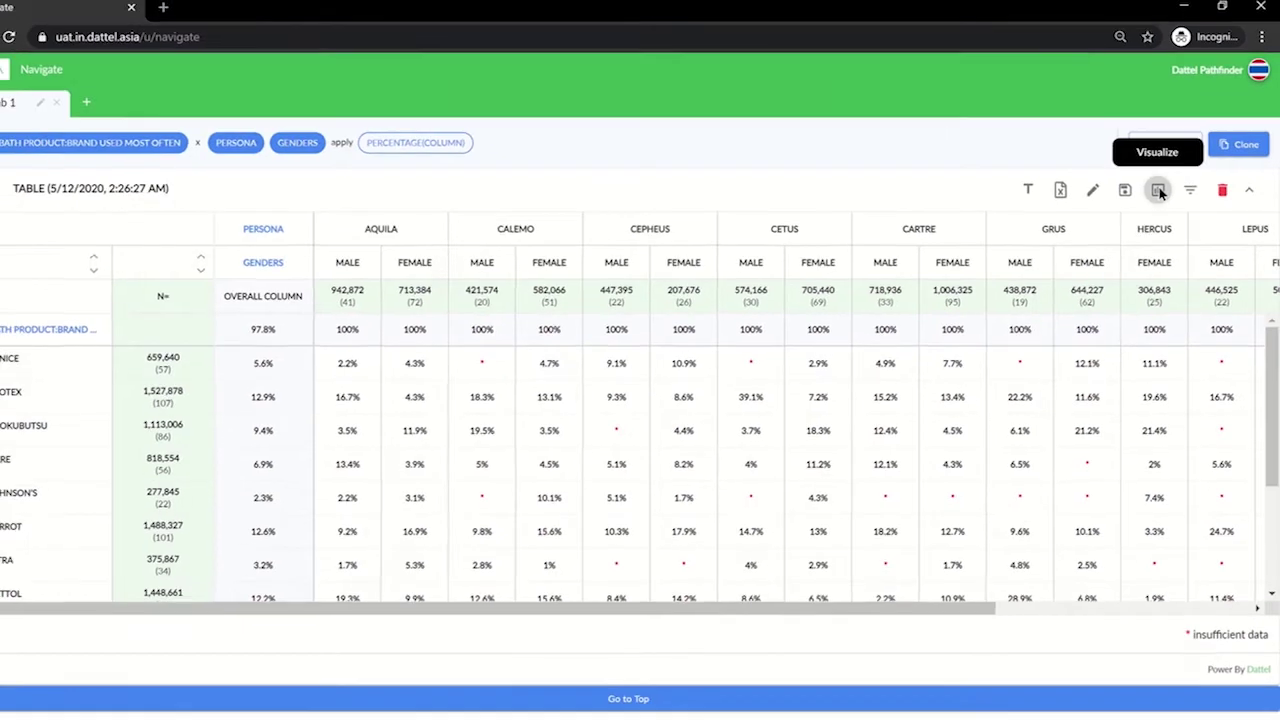
pyautogui.click(1160, 191)
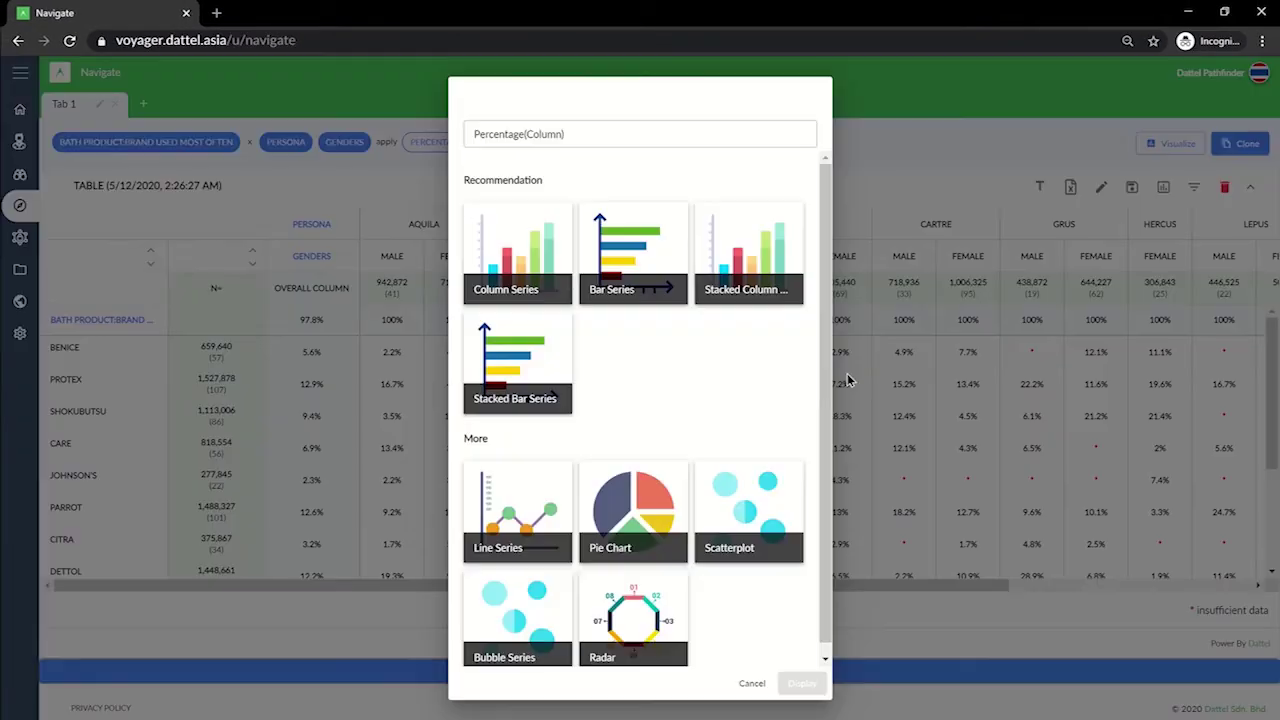
pyautogui.scroll(-1, 832, 380)
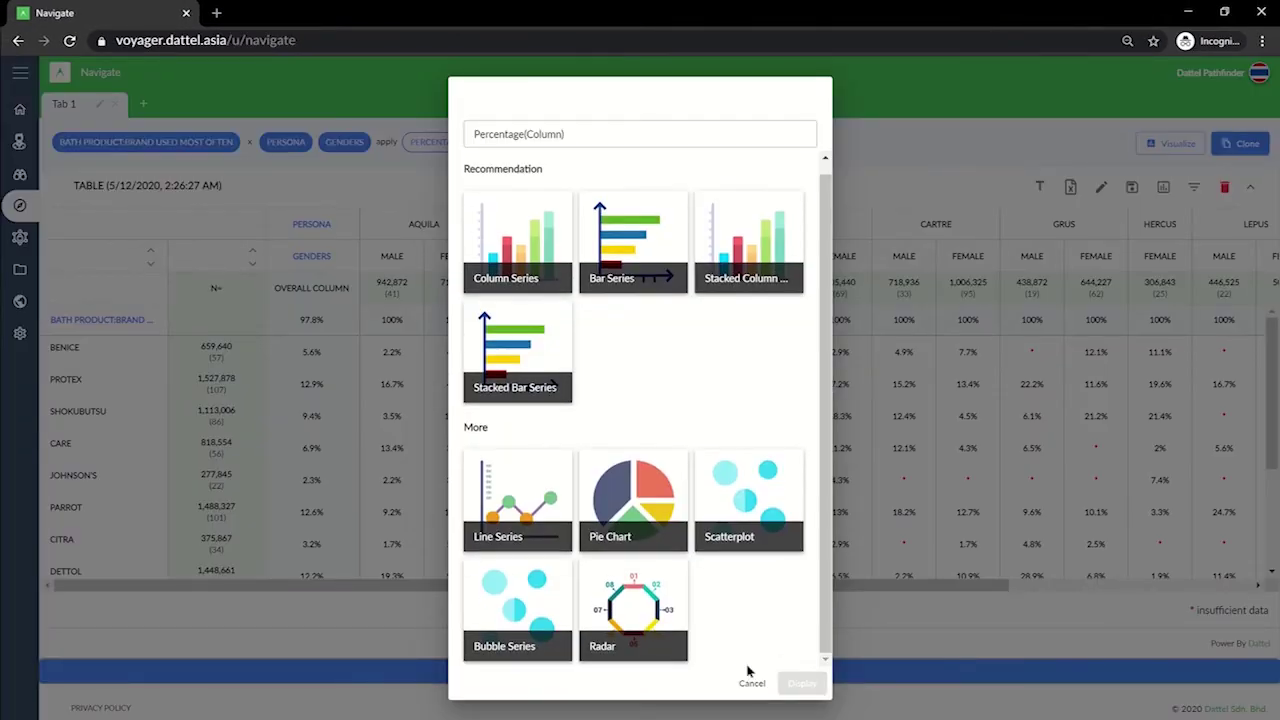
pyautogui.click(745, 684)
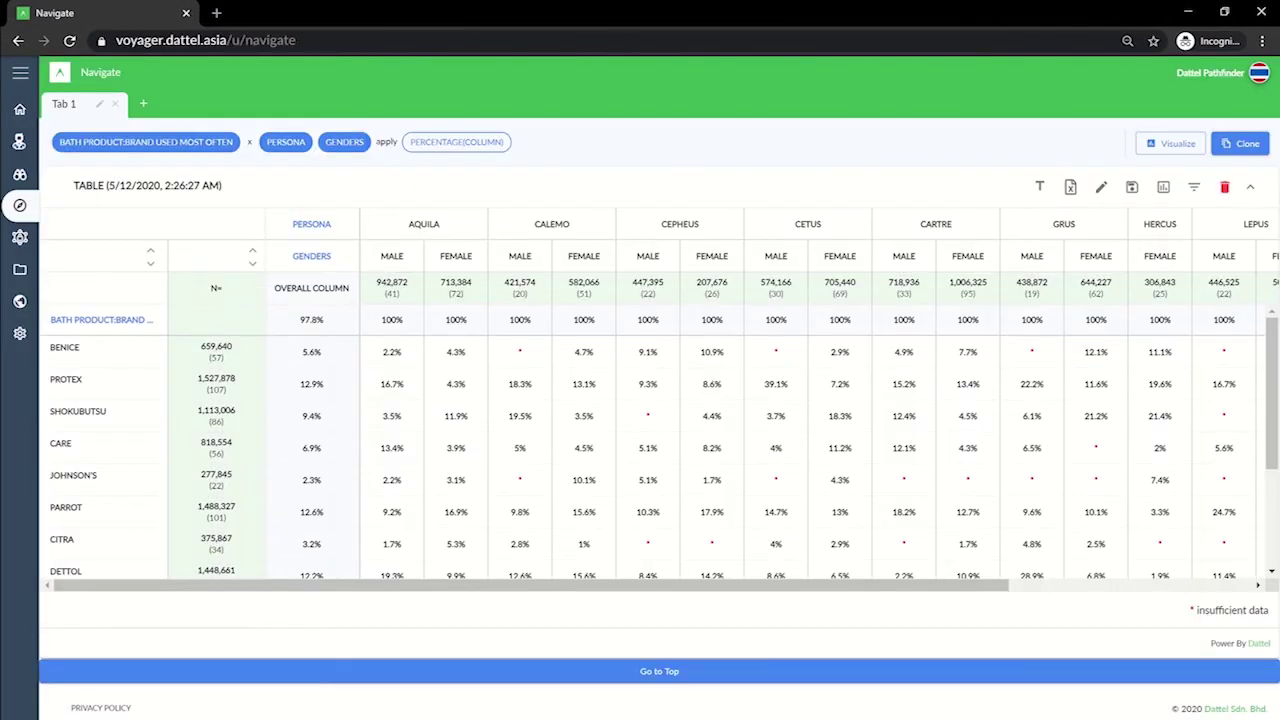
# In a new Tab 2 with Advocacy Index, add Face Powder from Cosmetic & Beauty Accessories to rows.
pyautogui.click(144, 106)
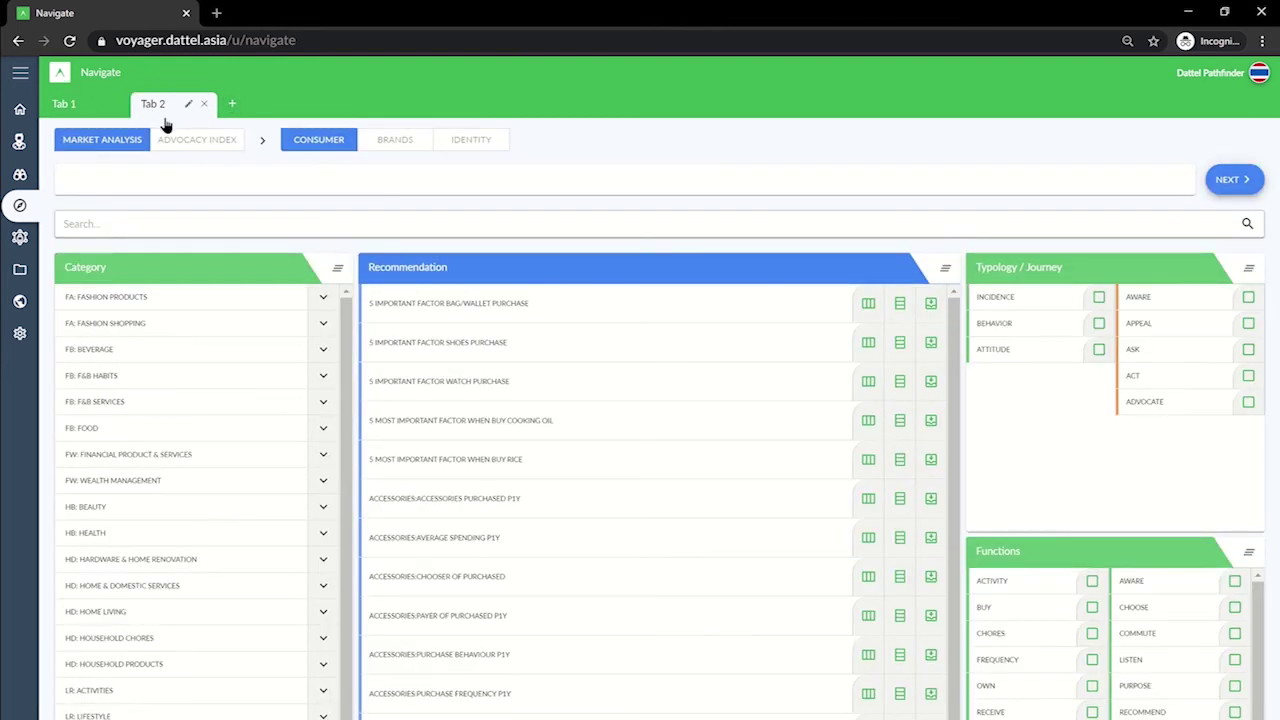
pyautogui.click(187, 145)
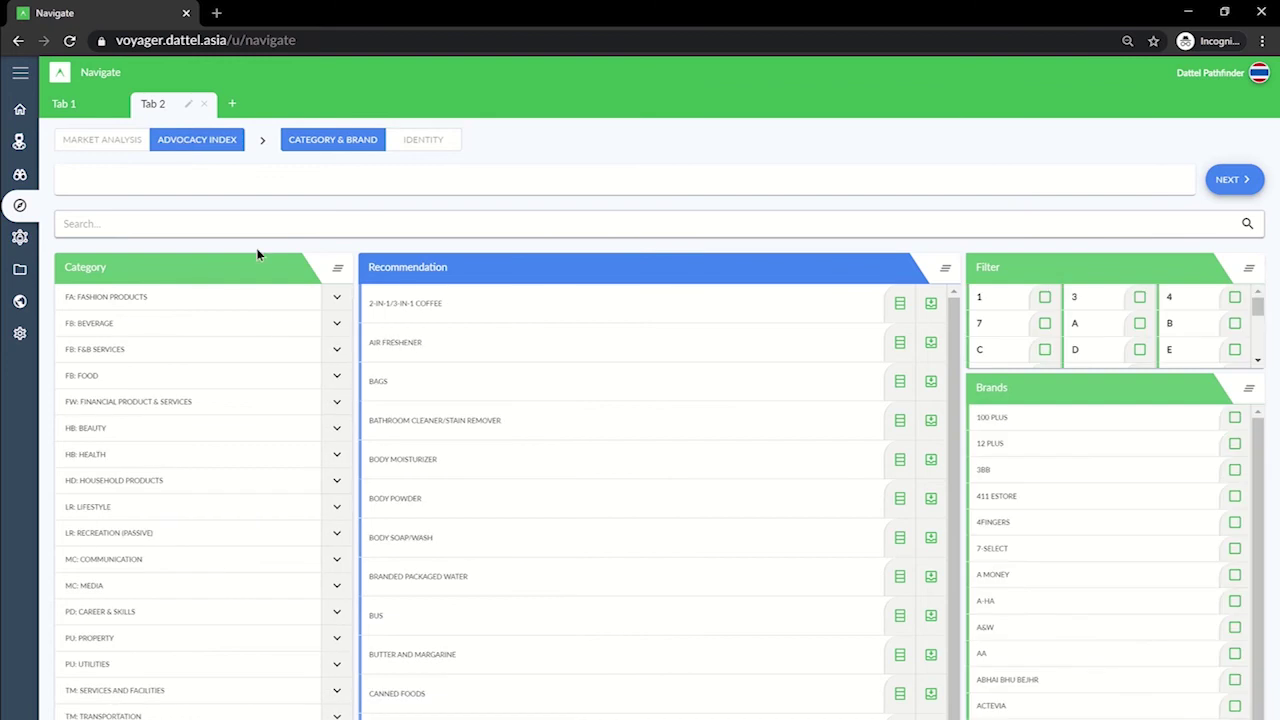
pyautogui.click(337, 431)
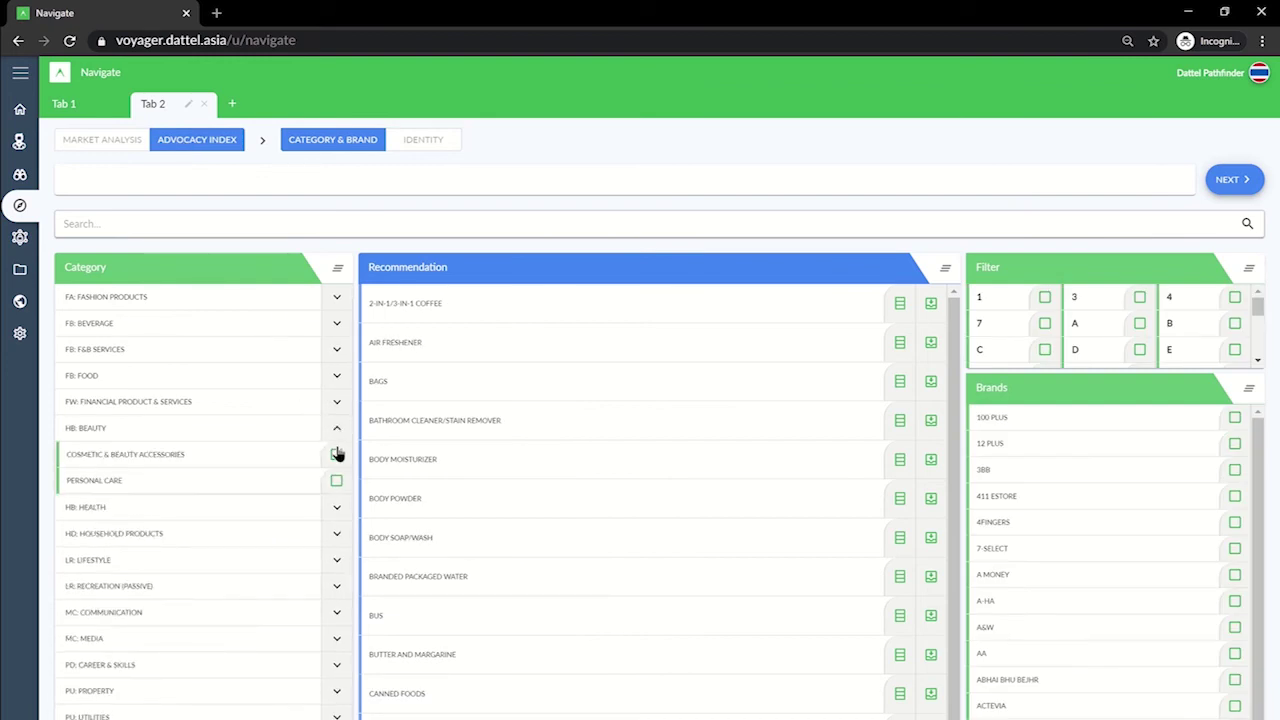
pyautogui.click(336, 455)
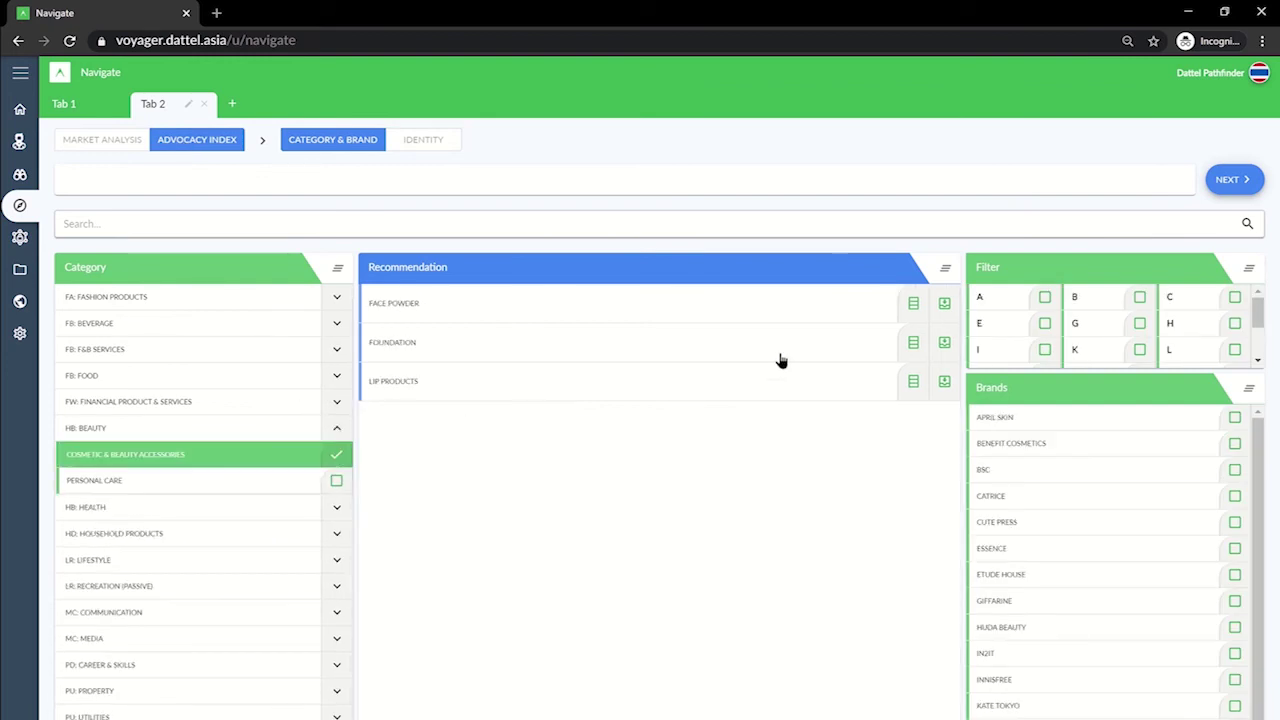
pyautogui.click(908, 309)
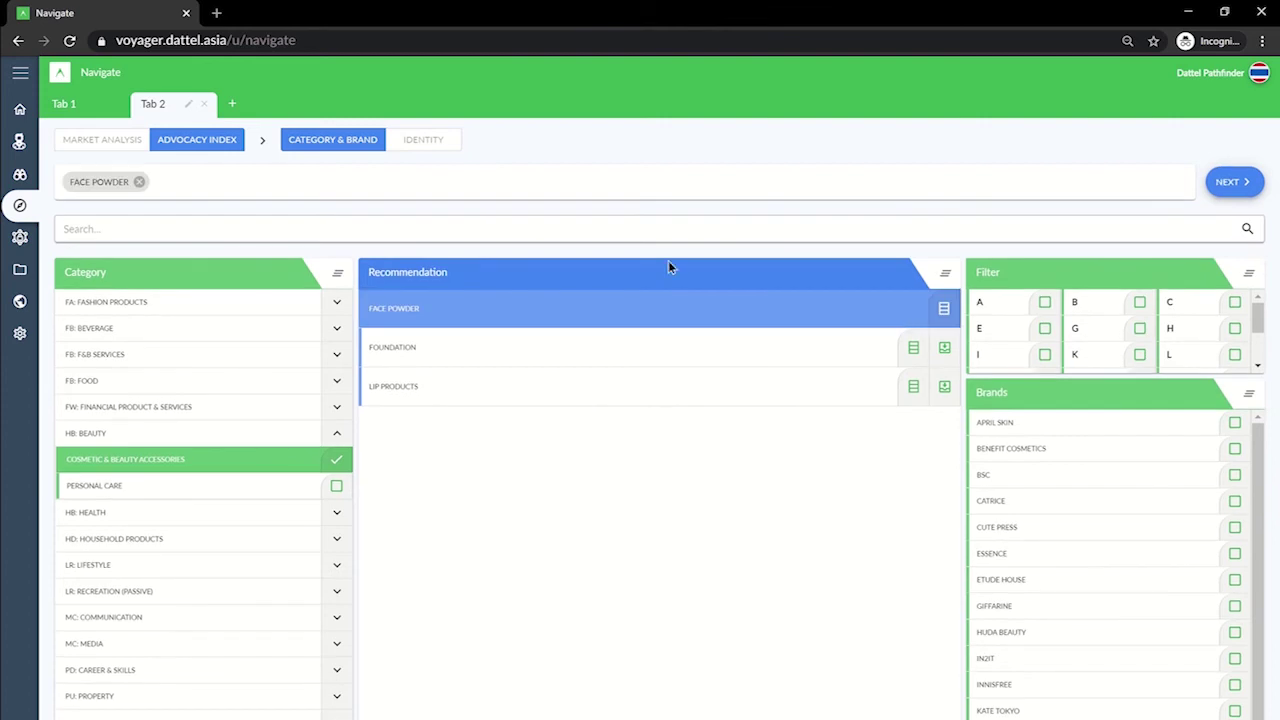
# Add Genders as columns, generate the Advocacy Index table, and return home.
pyautogui.click(424, 141)
pyautogui.click(407, 256)
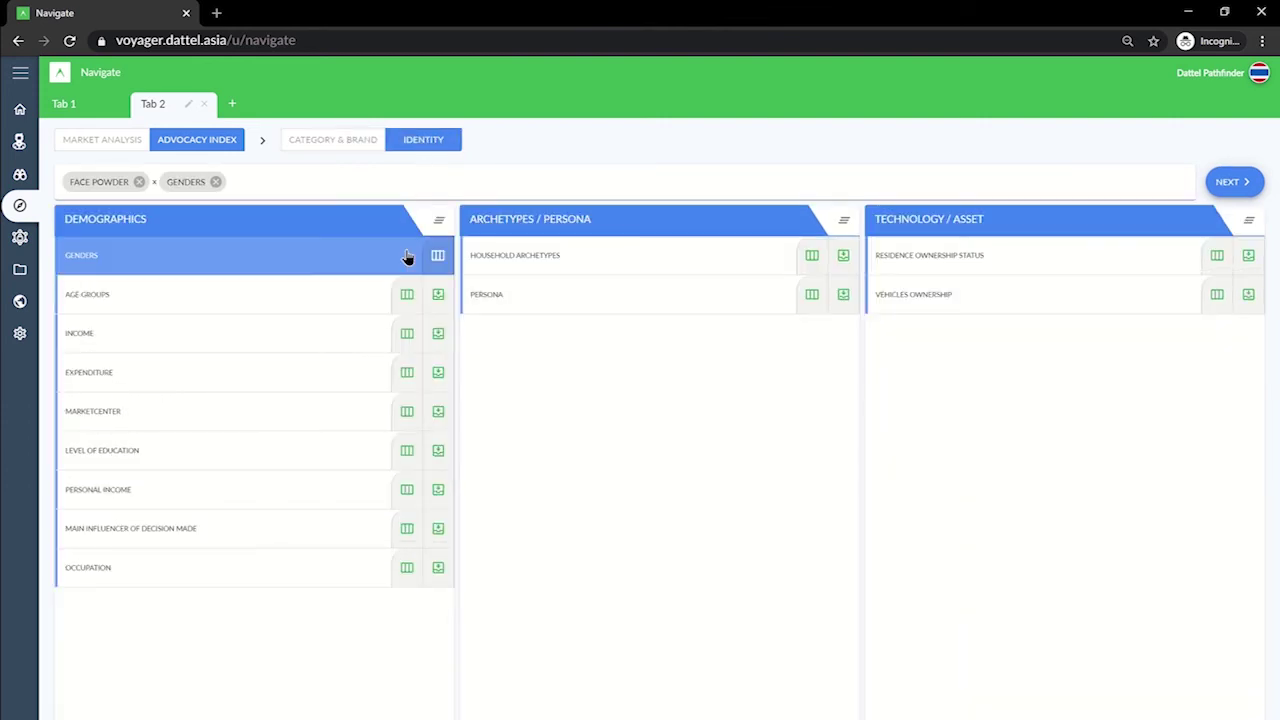
pyautogui.click(1228, 183)
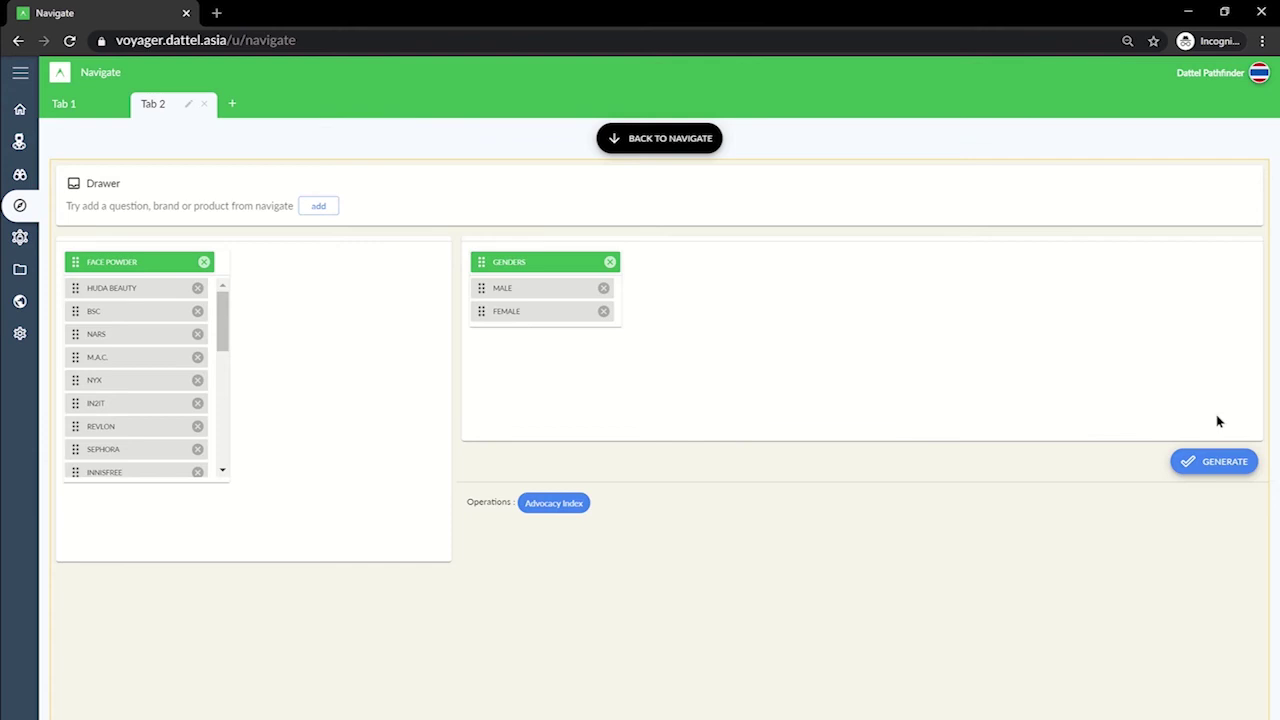
pyautogui.click(1222, 460)
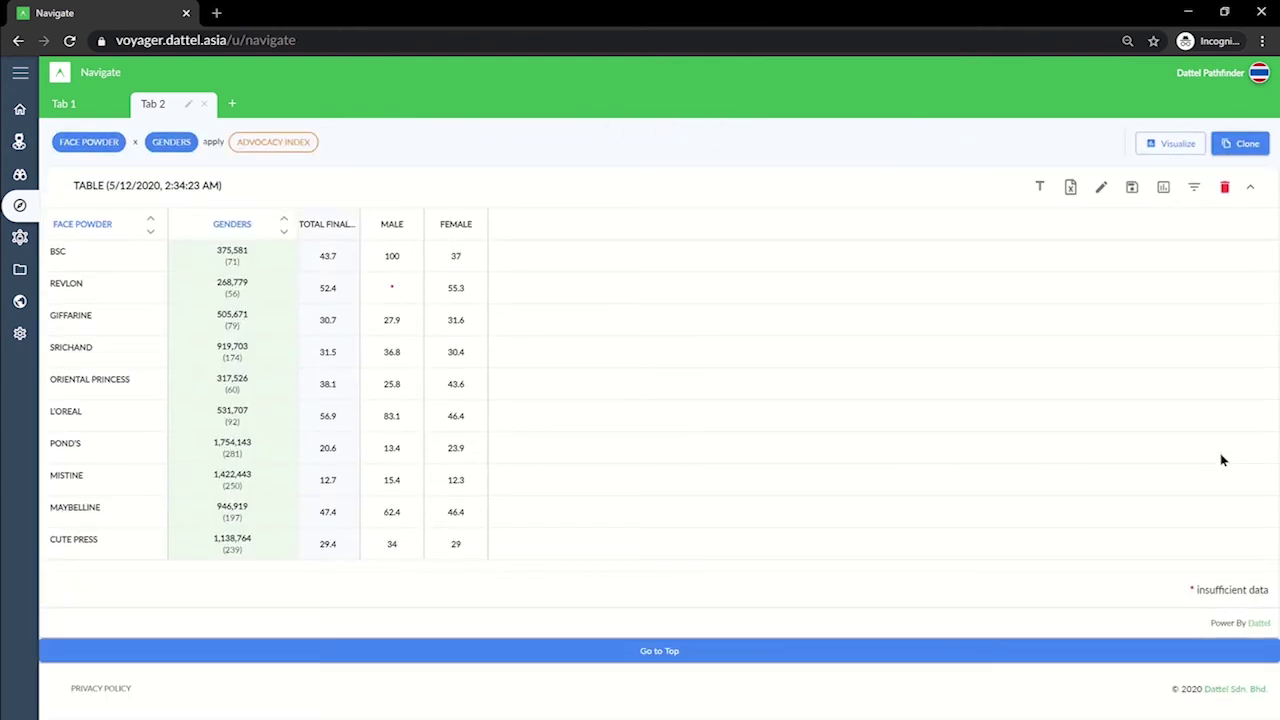
pyautogui.click(15, 107)
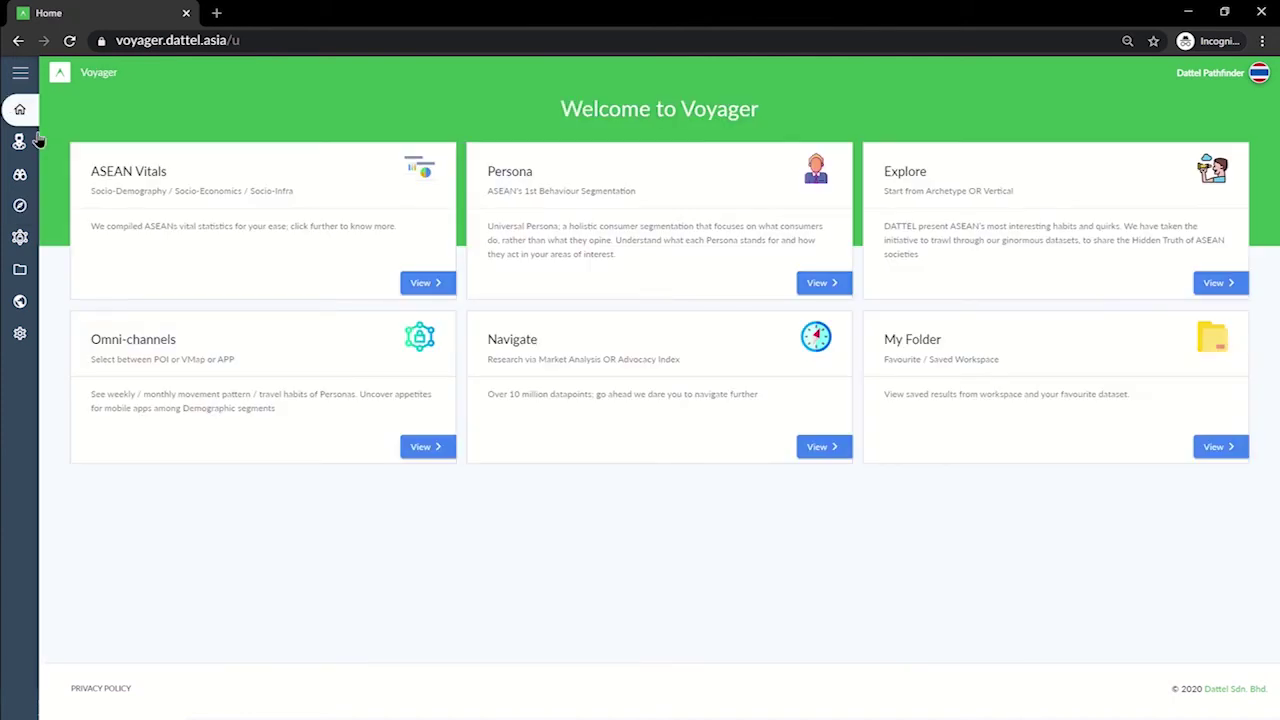
# Open My Folder and look through the Saved Workspace list.
pyautogui.click(1216, 447)
pyautogui.click(462, 270)
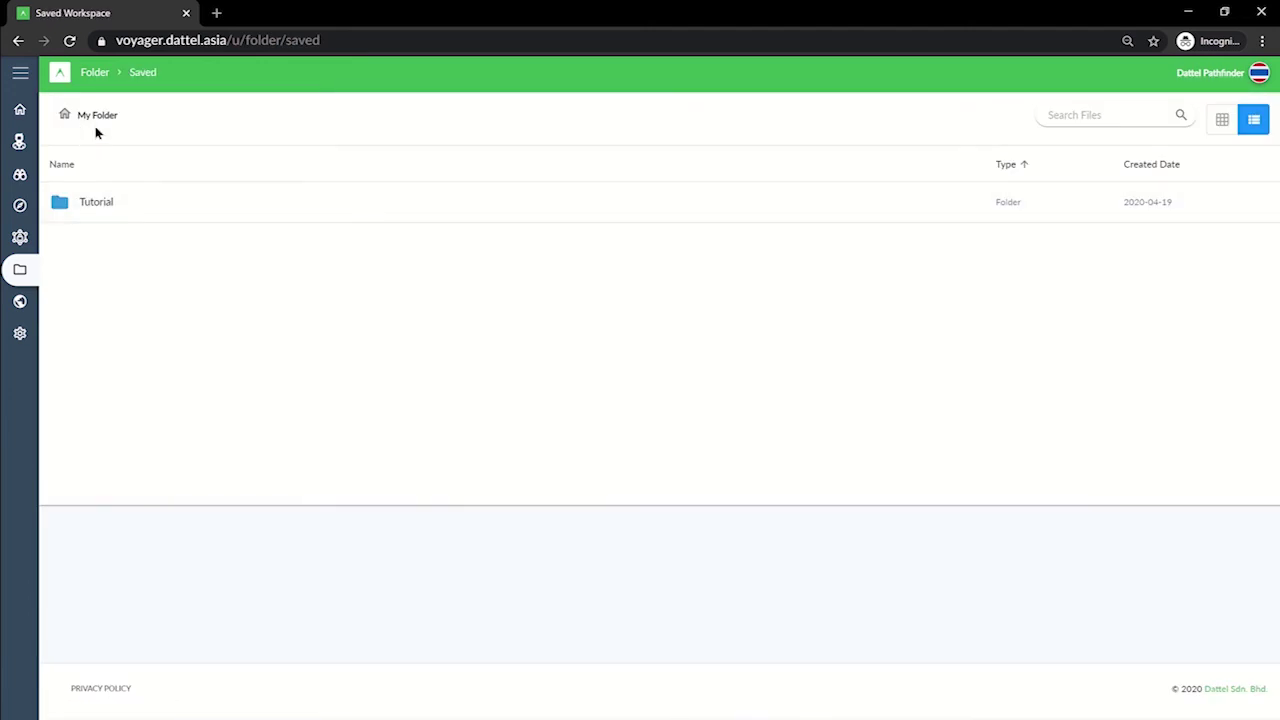
pyautogui.click(95, 76)
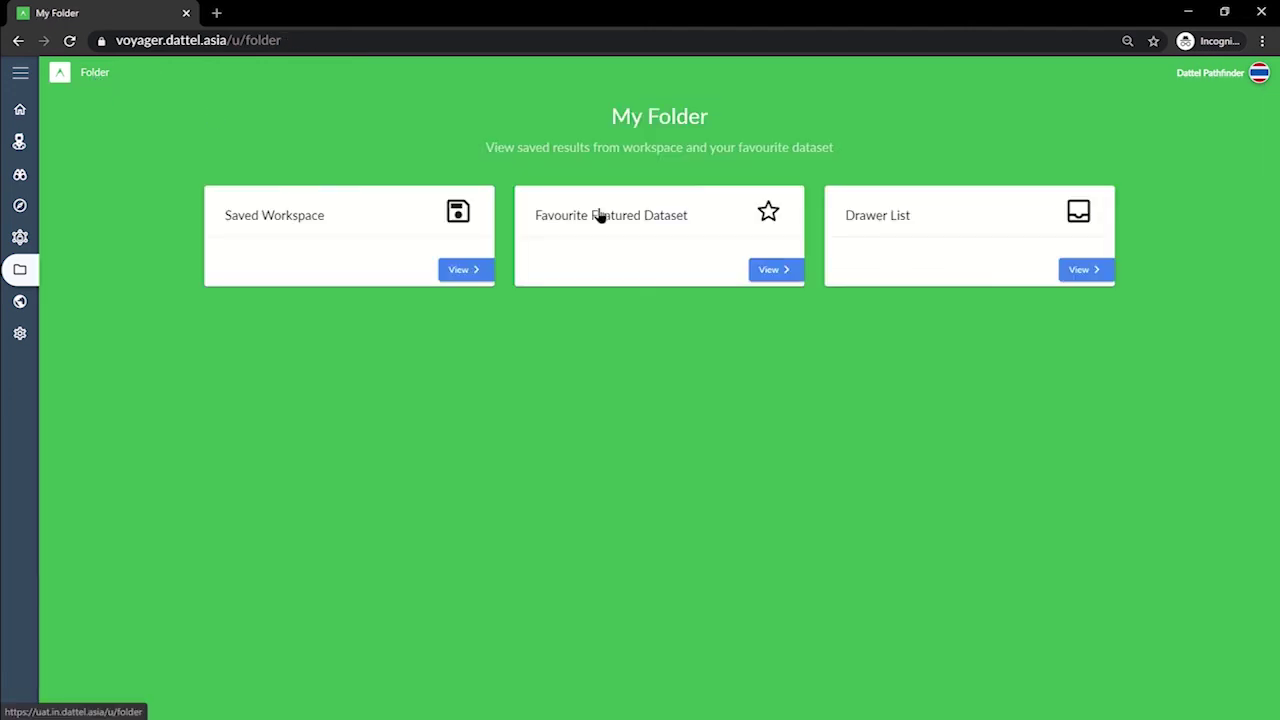
# In Favourite Featured Dataset, view the first household dataset chart, then close it.
pyautogui.click(769, 272)
pyautogui.click(1226, 118)
pyautogui.scroll(-3, 1036, 458)
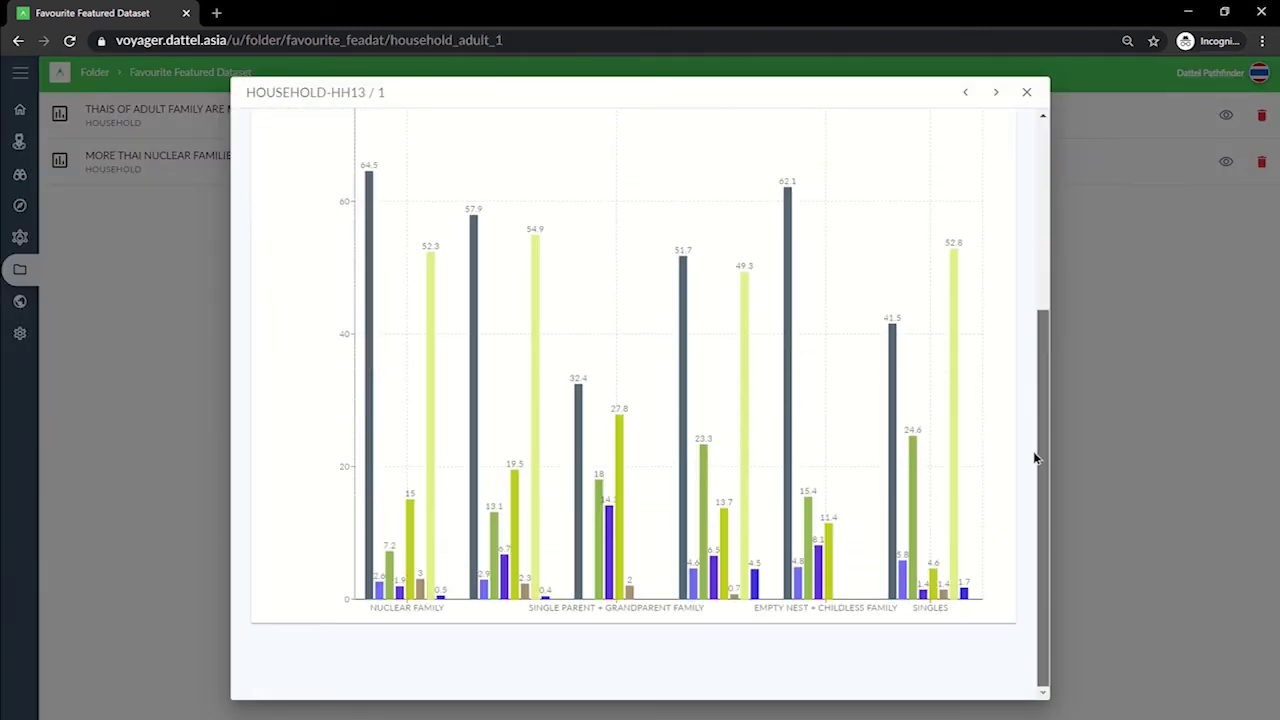
pyautogui.click(1024, 92)
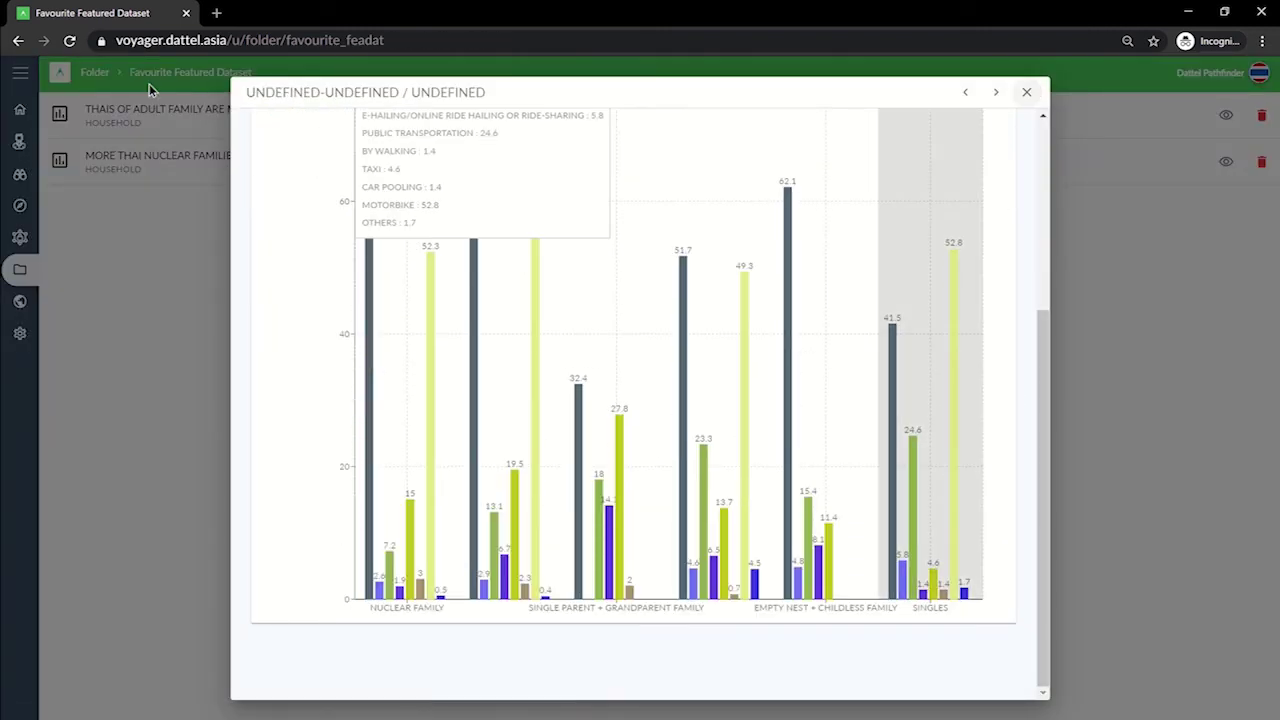
# Check the Drawer List in My Folder, then bring up the ASEAN Vitals map.
pyautogui.click(95, 76)
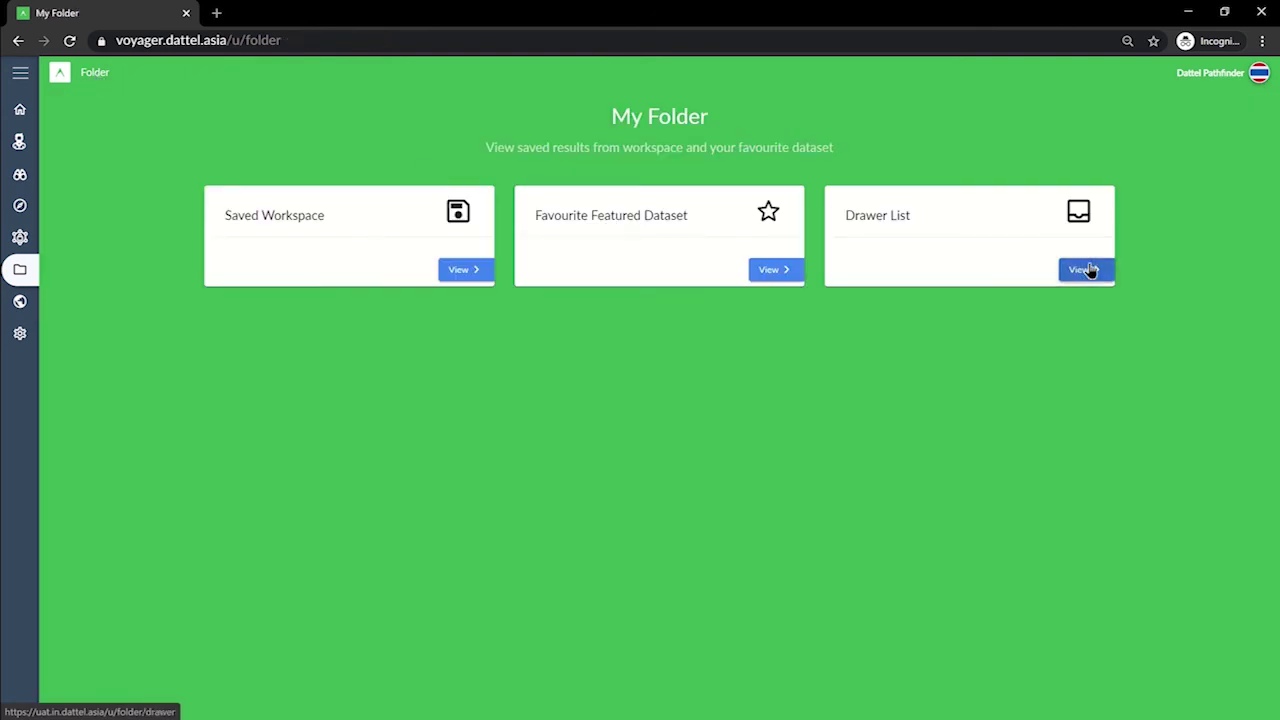
pyautogui.click(1088, 271)
pyautogui.click(20, 301)
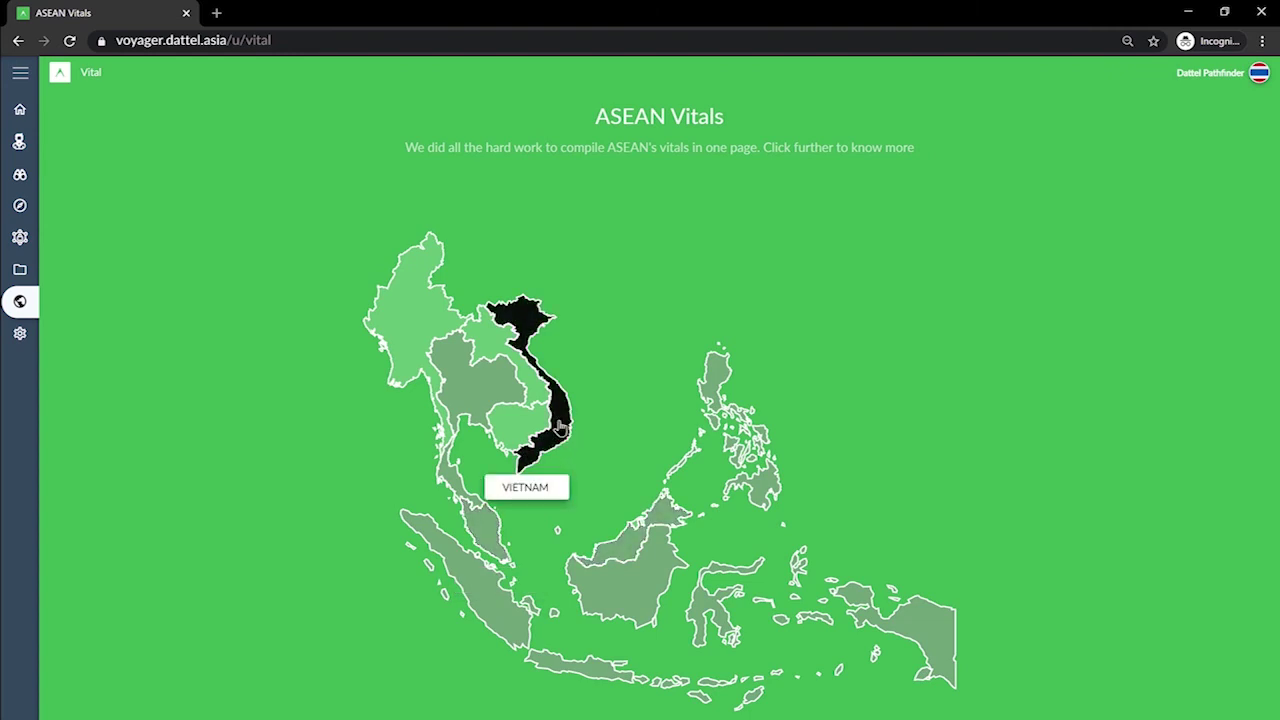
# Select Thailand and show its Socio-Infrastructure mobile cellular subscriptions chart.
pyautogui.click(484, 390)
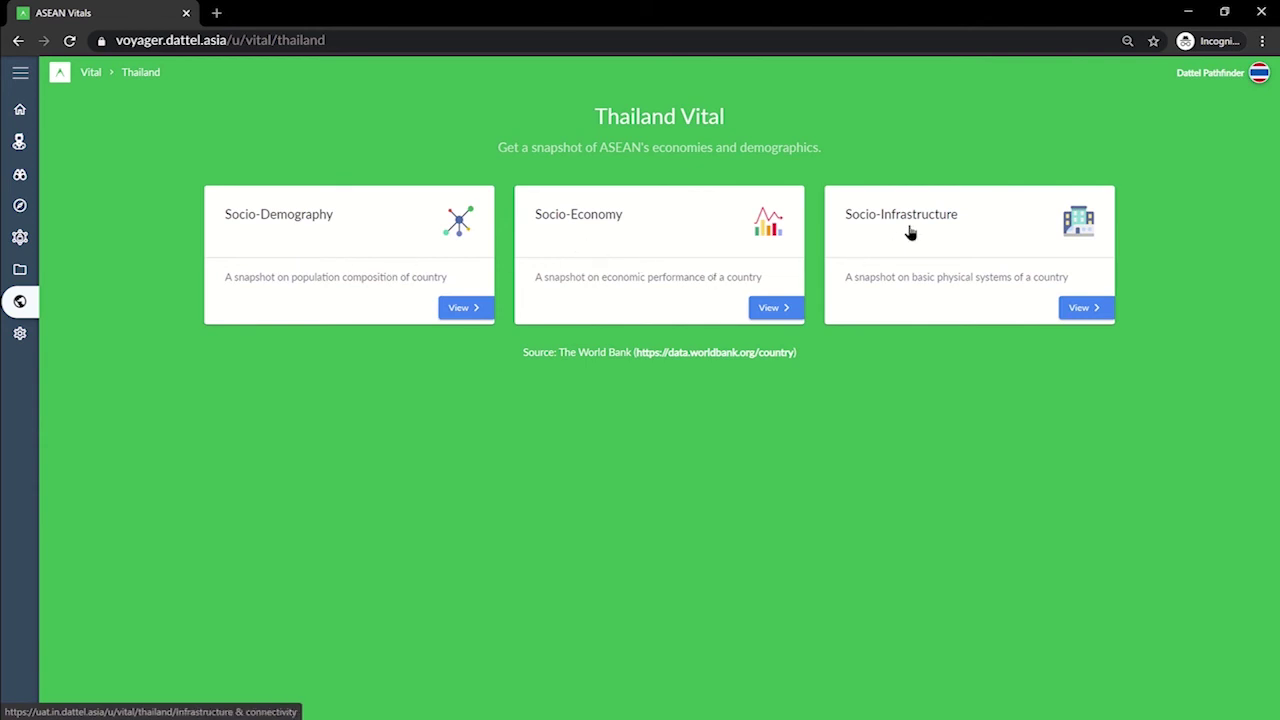
pyautogui.click(1086, 307)
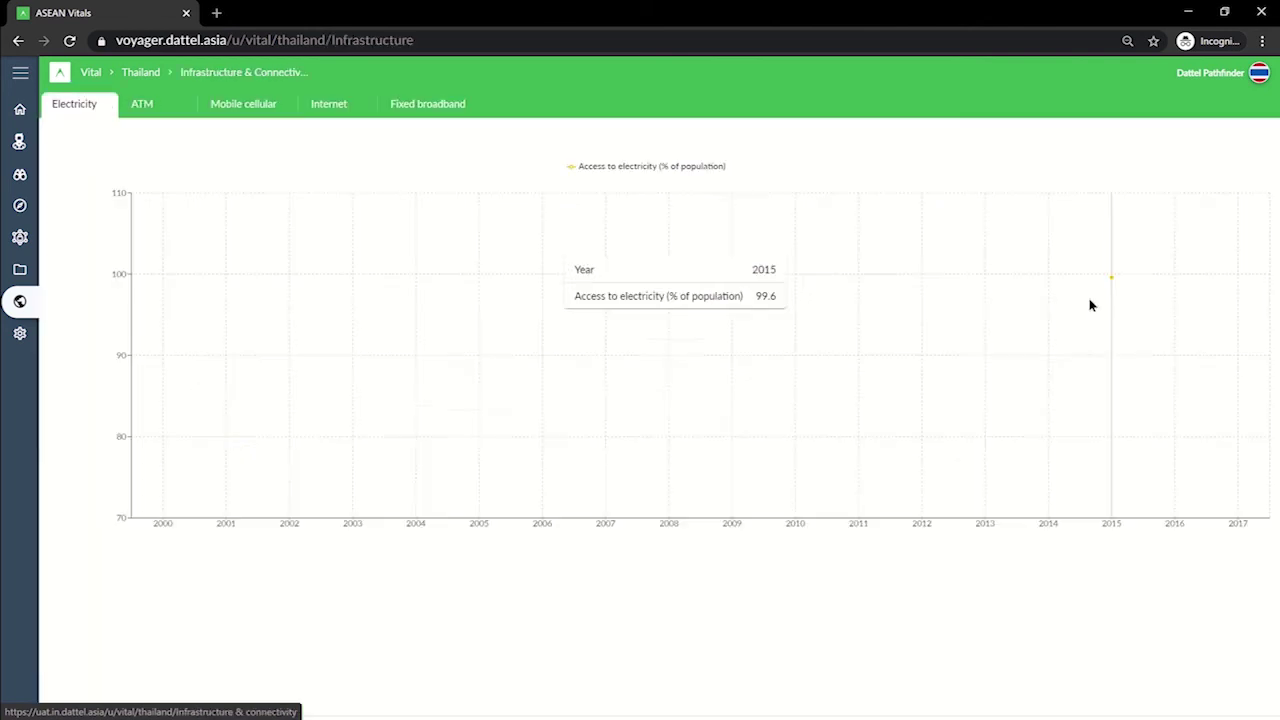
pyautogui.click(253, 108)
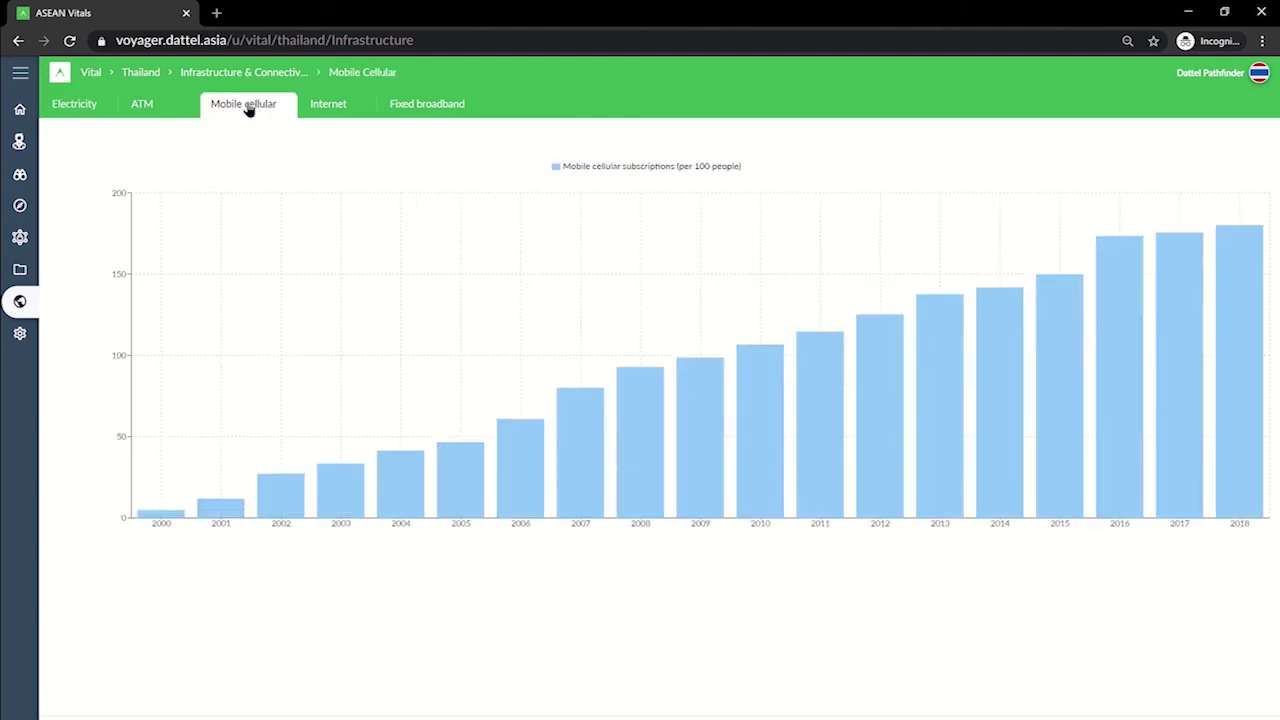
# Show Thailand's Socio-Economy Gross National Income (GNI) chart.
pyautogui.click(148, 76)
pyautogui.click(703, 305)
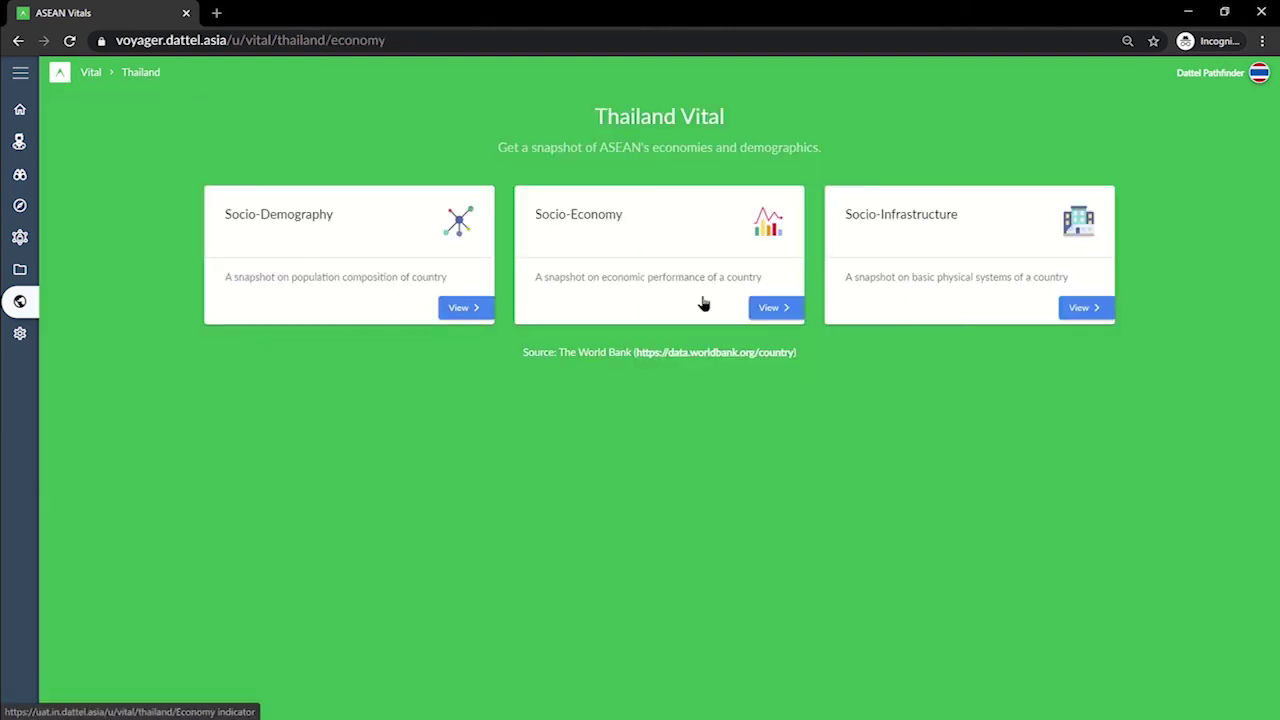
pyautogui.click(300, 105)
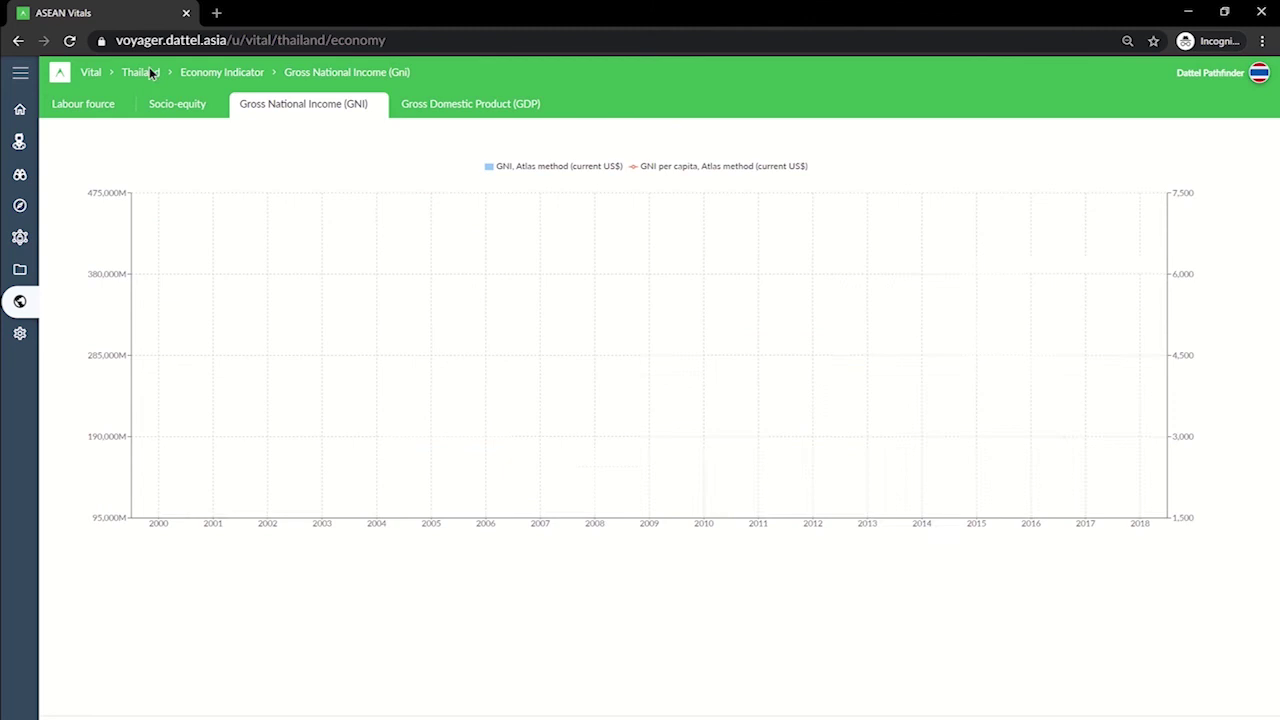
# Show Thailand's Socio-Demography total population chart, then return to the home page.
pyautogui.click(140, 78)
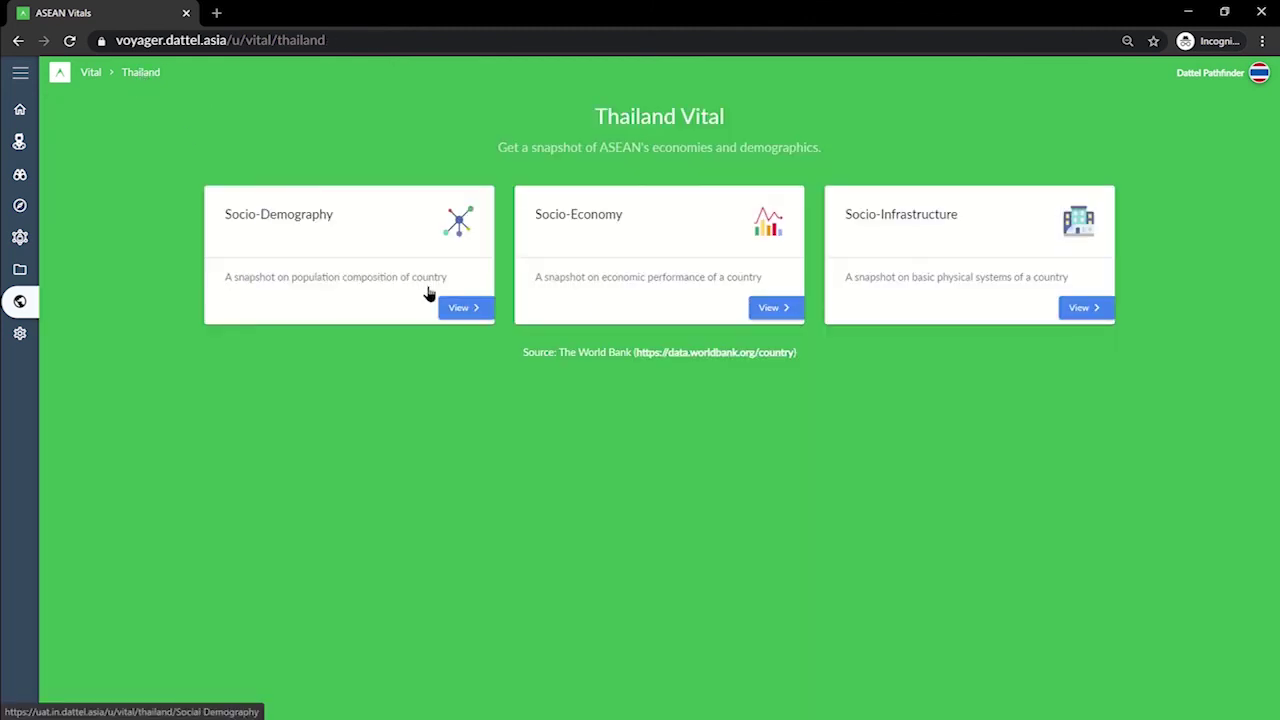
pyautogui.click(415, 287)
pyautogui.click(350, 106)
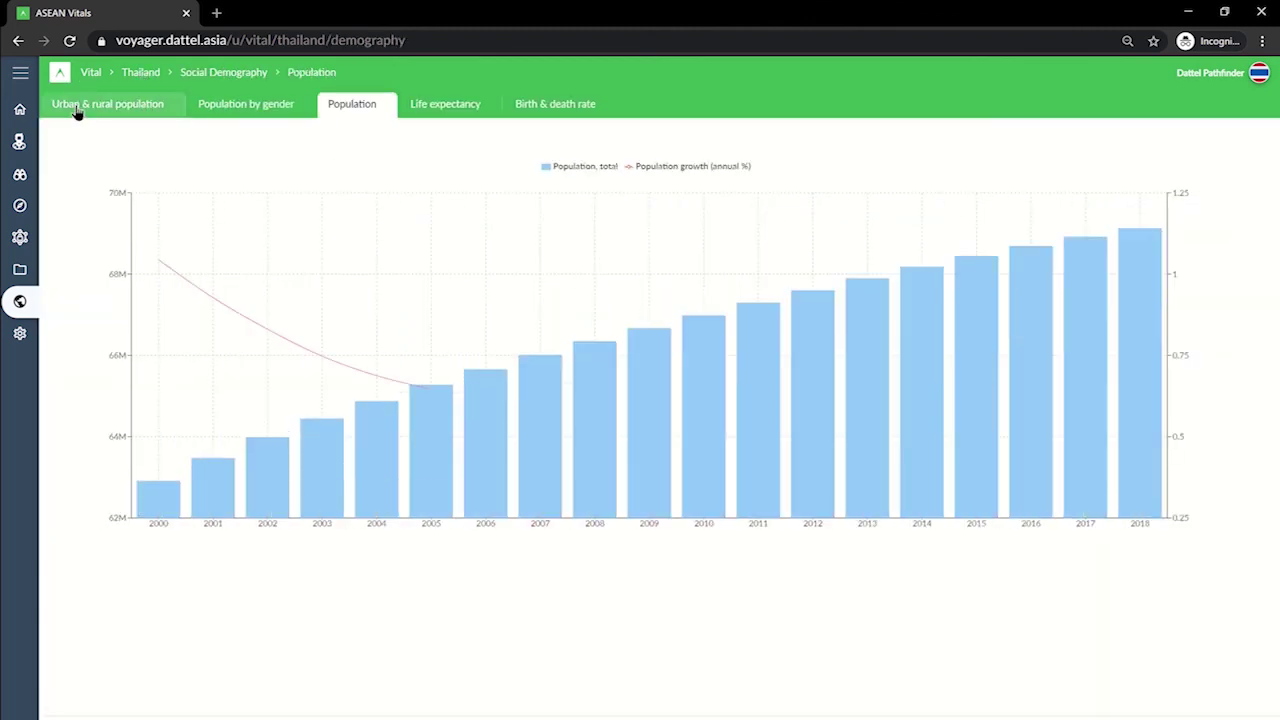
pyautogui.click(19, 108)
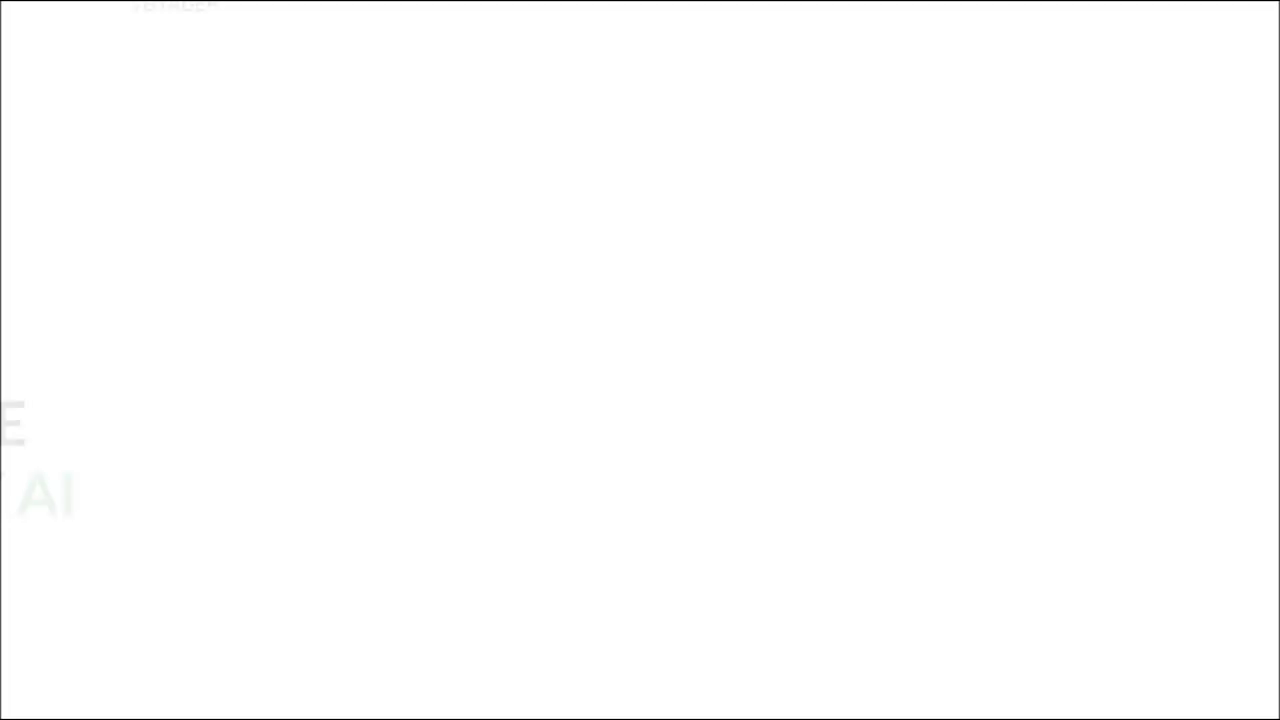